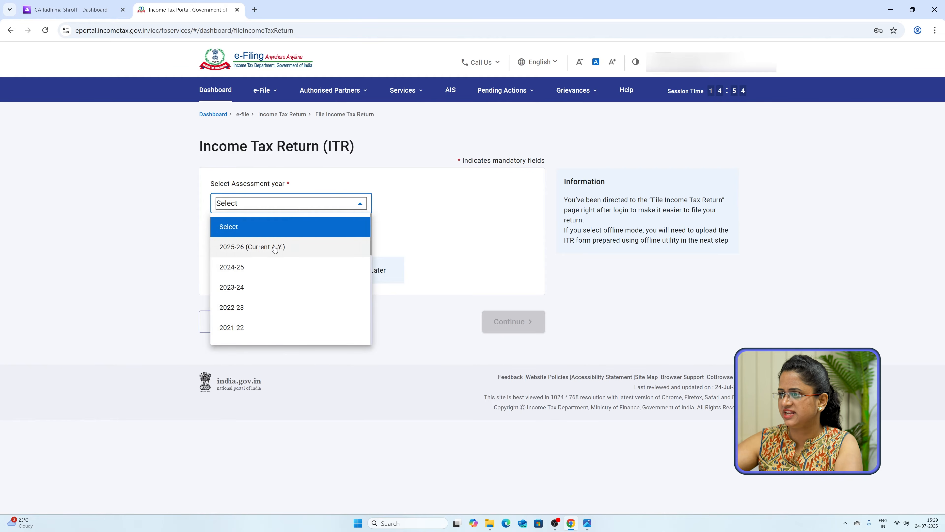
Start a new online income tax return filing for assessment year 2025-26 instead of resuming the saved draft.
click(290, 242)
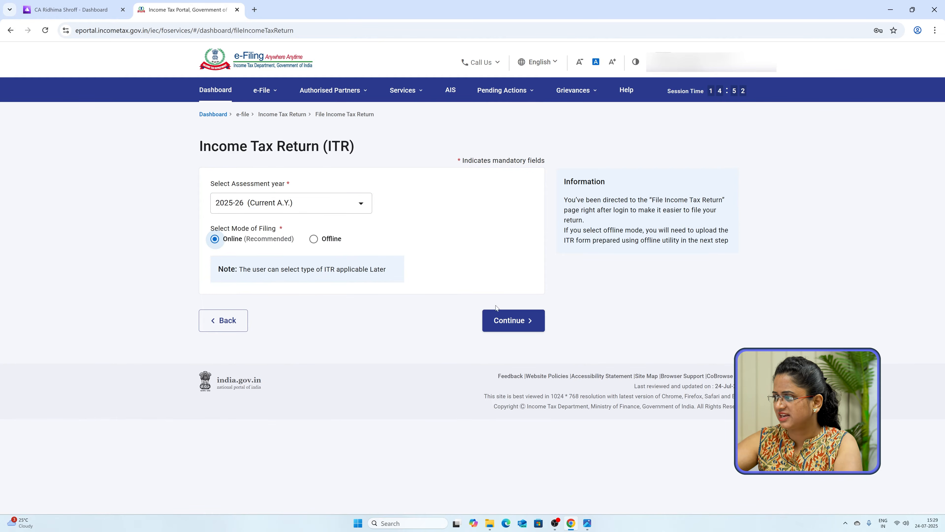
click(508, 320)
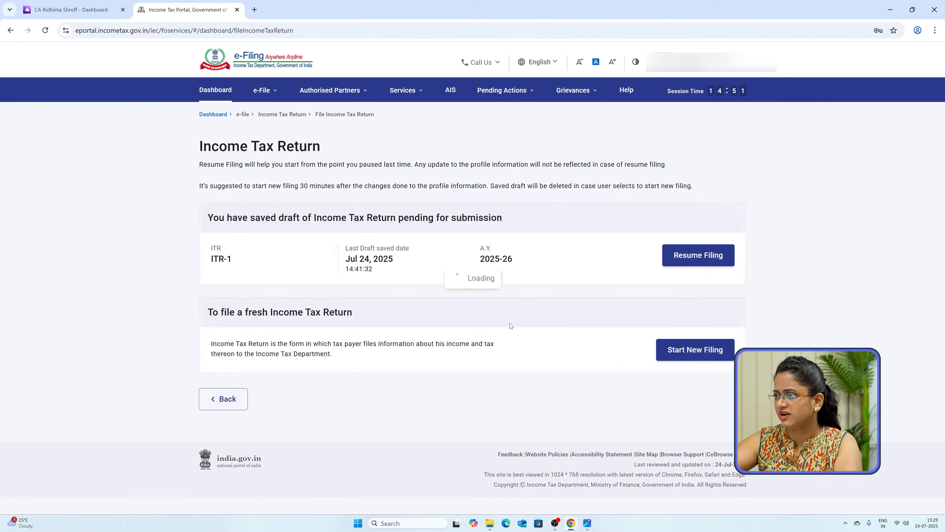
click(705, 353)
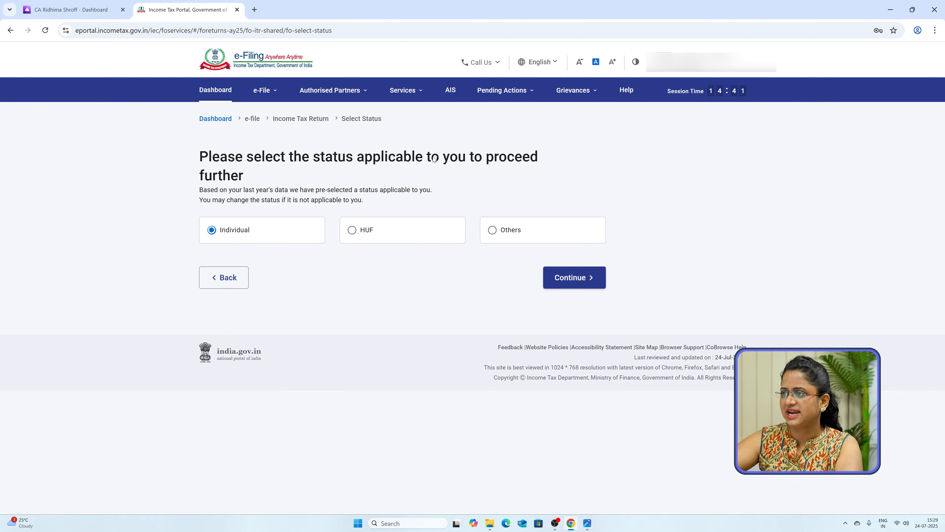
Continue with the Individual status and proceed with the ITR-4 form.
click(574, 277)
click(260, 235)
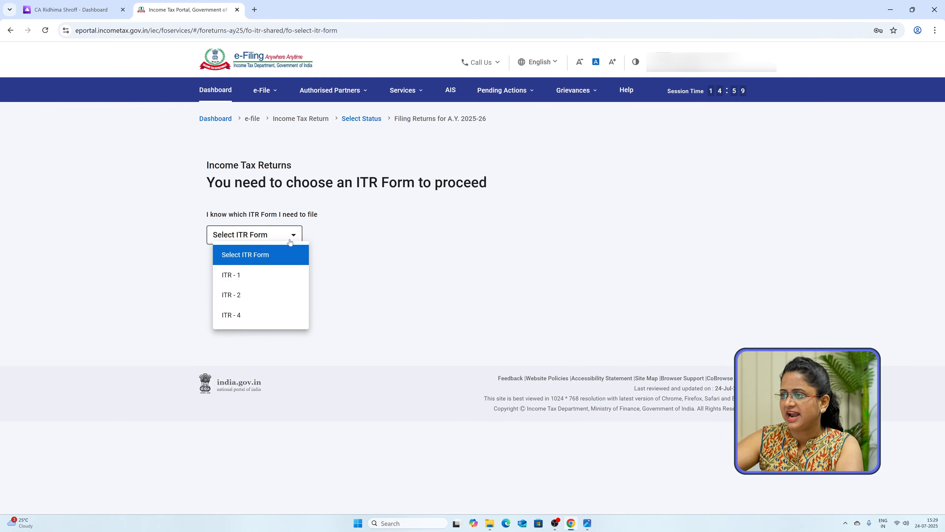
click(260, 314)
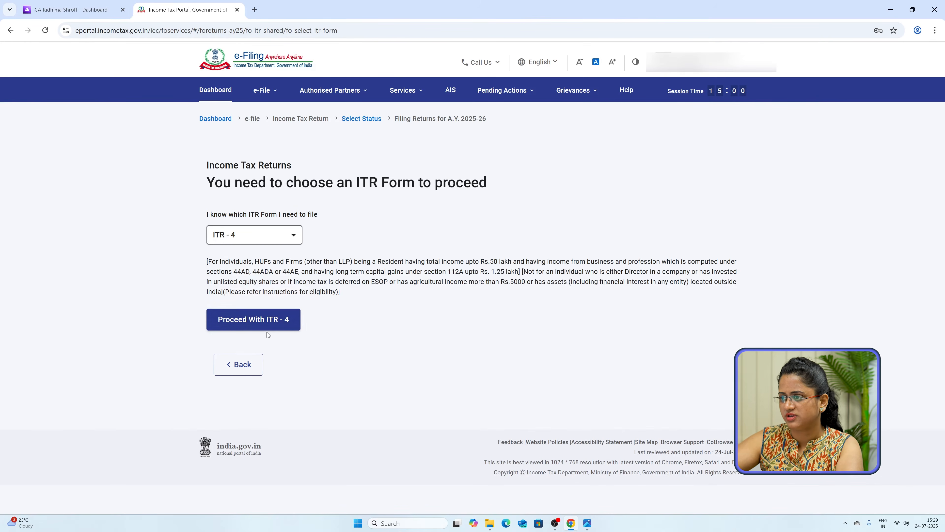
click(266, 322)
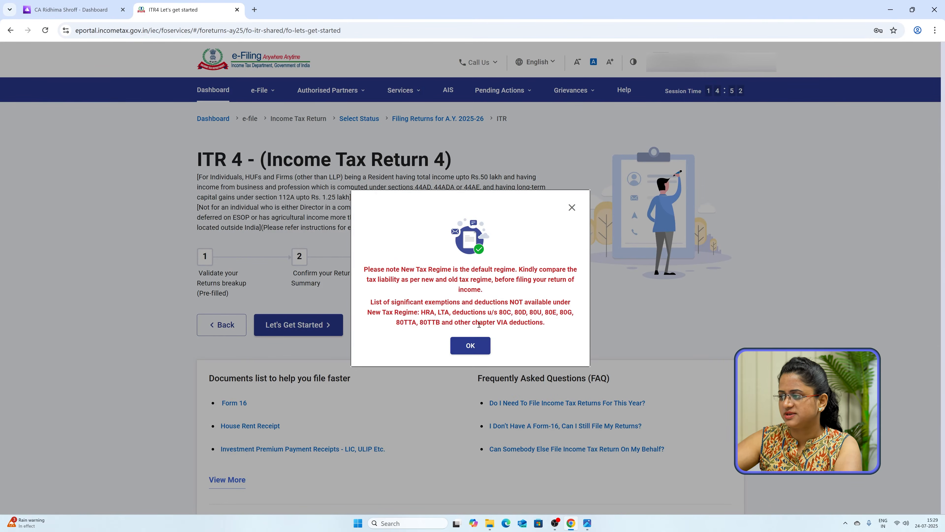
Acknowledge the new tax regime notice and get started with the ITR-4 return.
click(477, 345)
scroll(339, 284, down, 3)
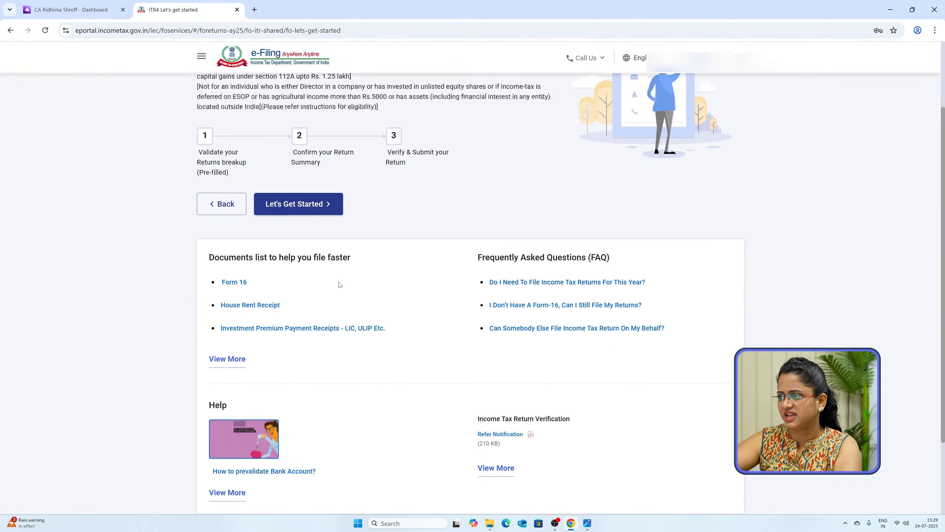
click(286, 207)
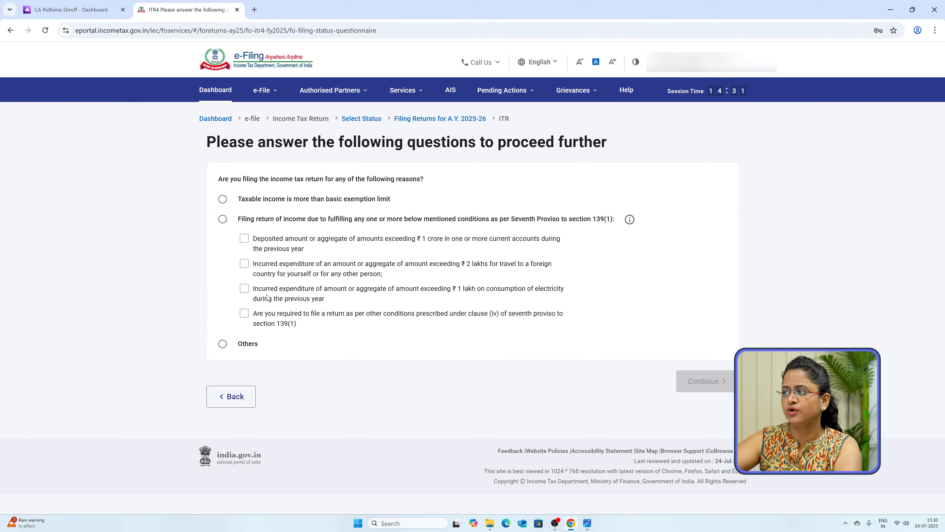
Choose Others as the reason for filing the return, continue, and acknowledge the pre-filled data notice.
click(223, 344)
click(715, 384)
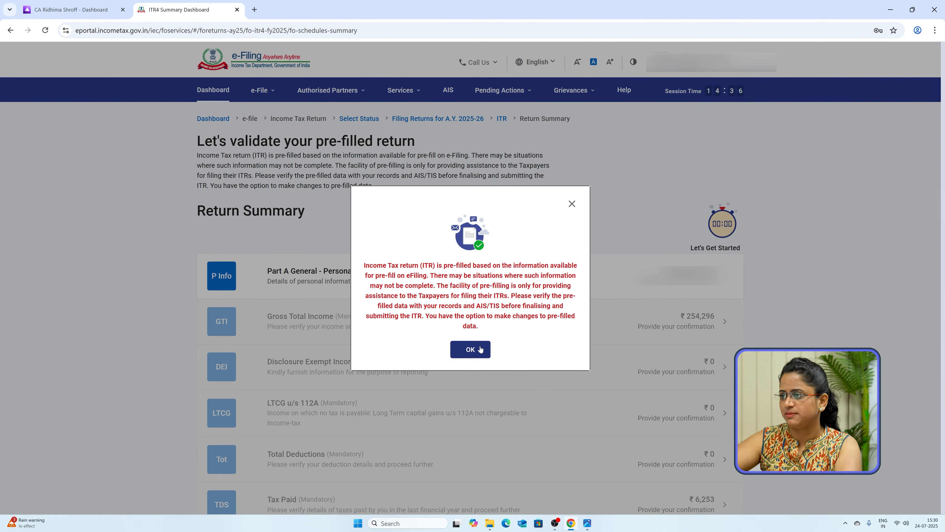
click(480, 349)
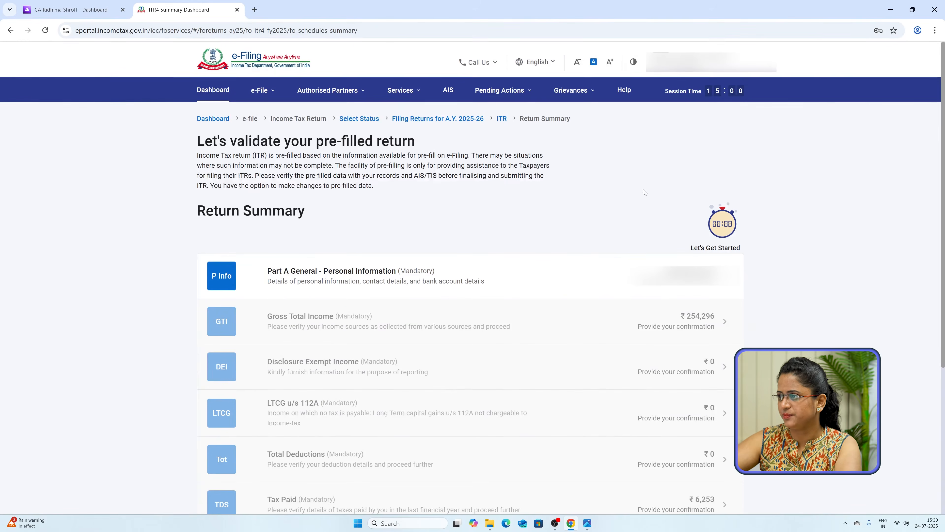
Open the Annual Information Statement on the Compliance Portal and download the F.Y. 2024-25 AIS as a PDF.
scroll(439, 189, down, 2)
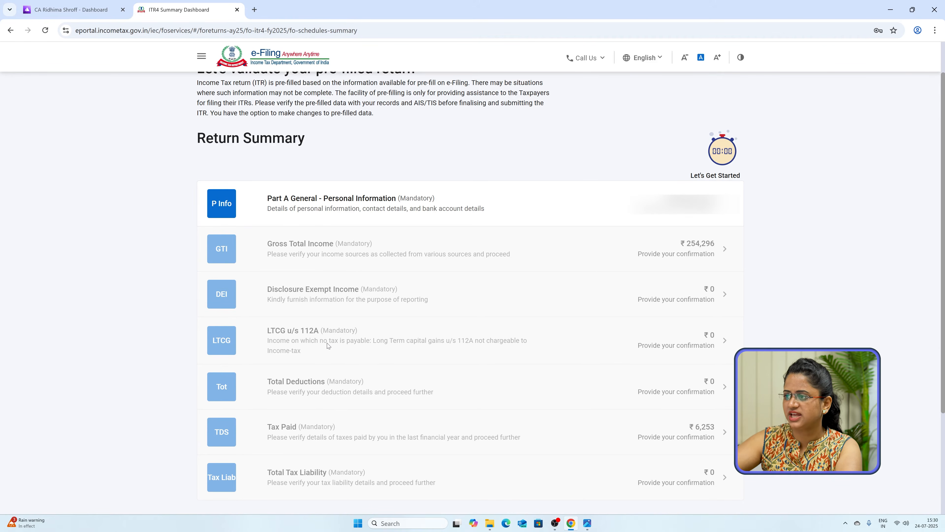
scroll(328, 341, down, 1)
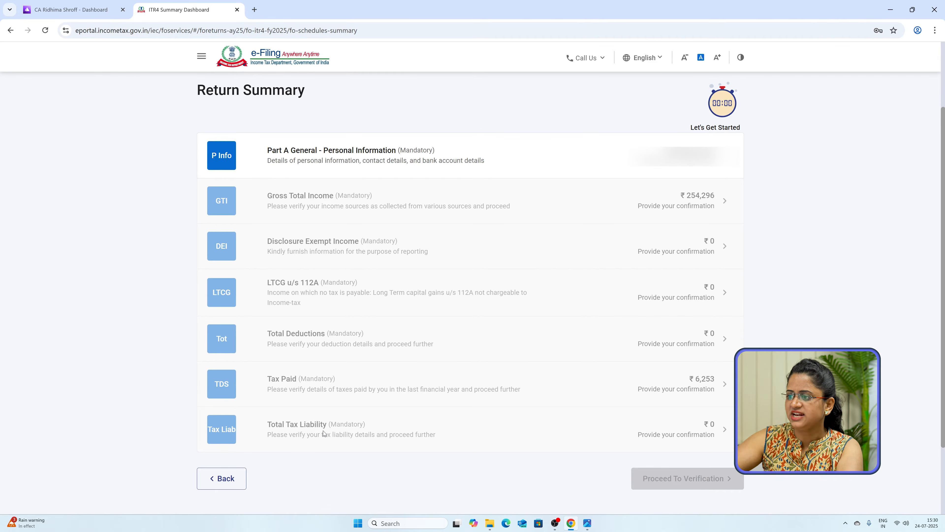
scroll(328, 425, up, 3)
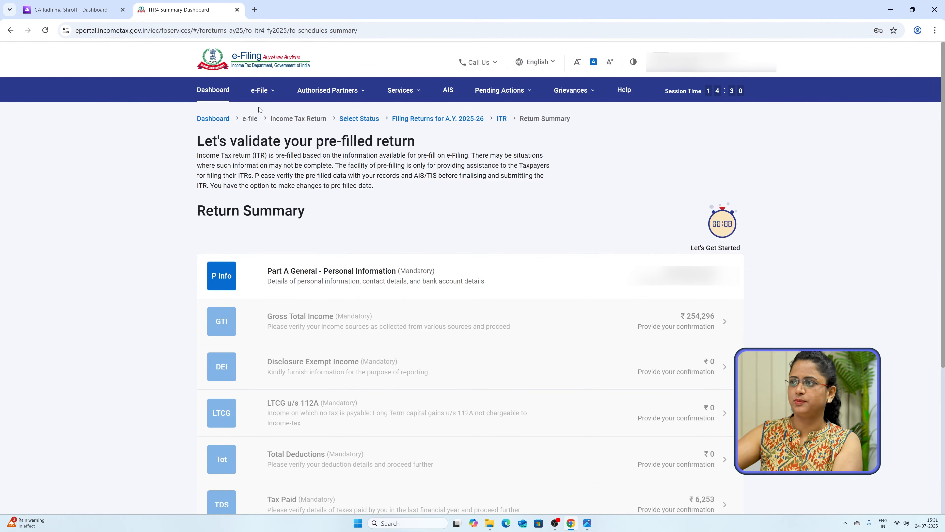
click(451, 91)
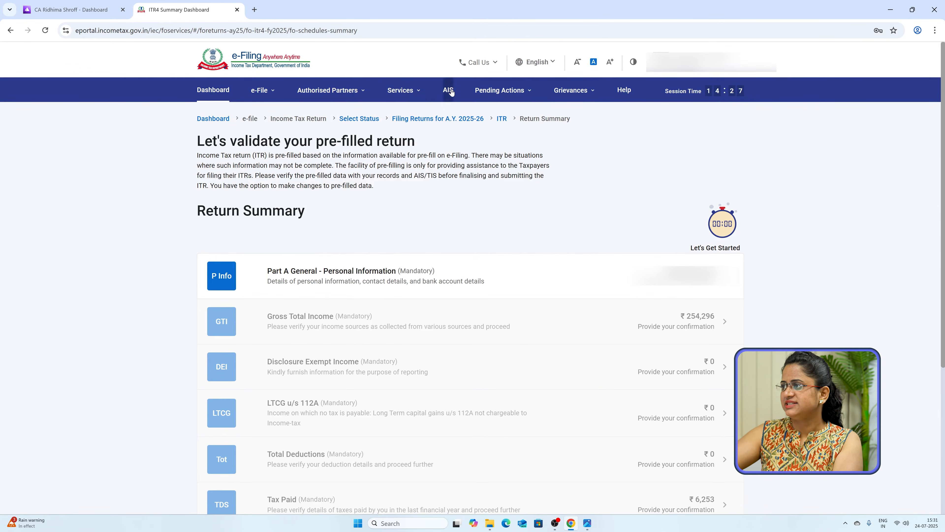
click(543, 346)
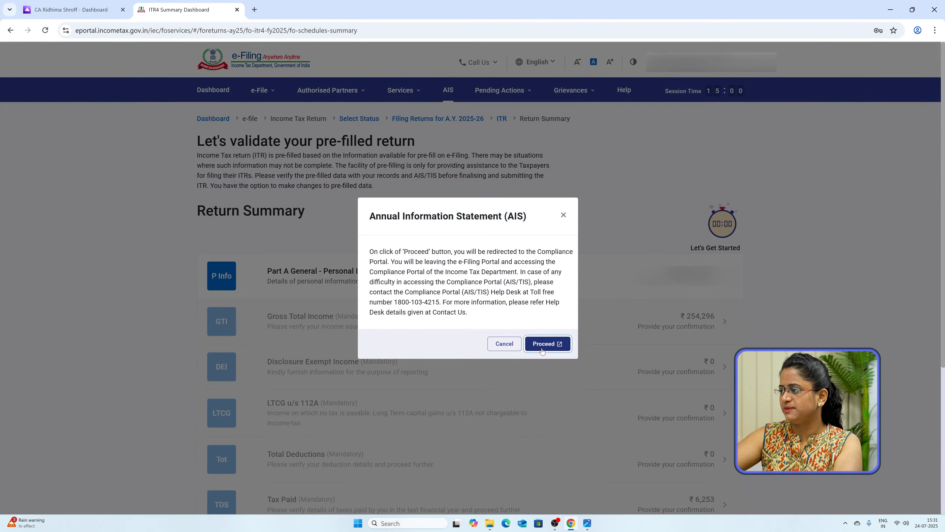
click(757, 181)
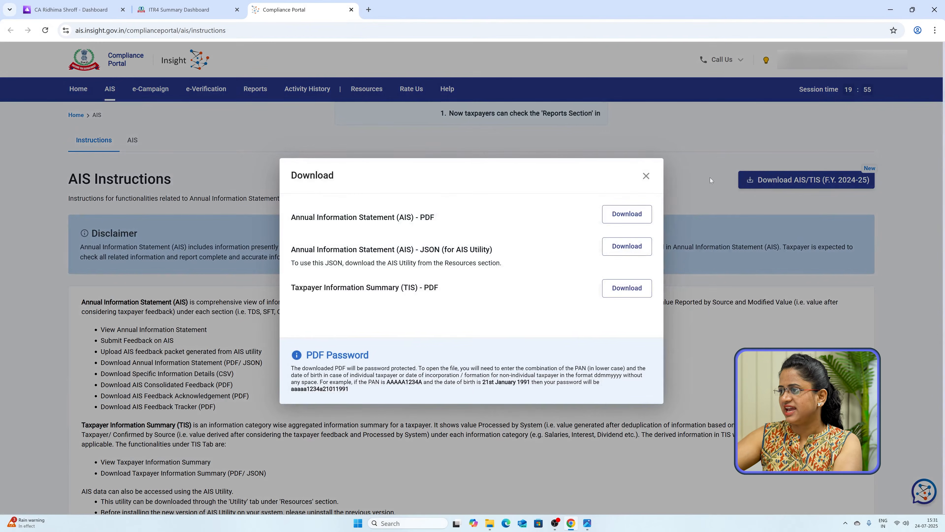
click(628, 215)
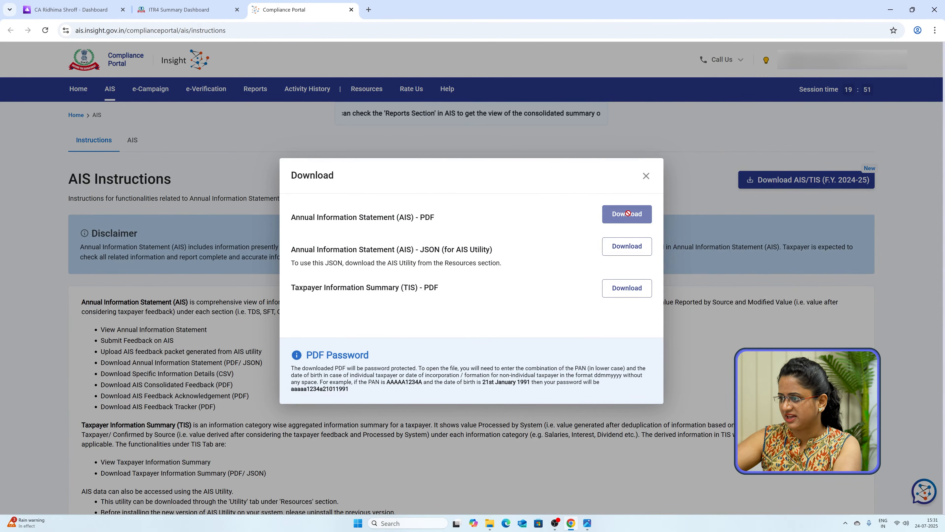
Open the downloaded AIS PDF and examine its tax-deducted and specified financial transaction sections.
drag(320, 381, 356, 391)
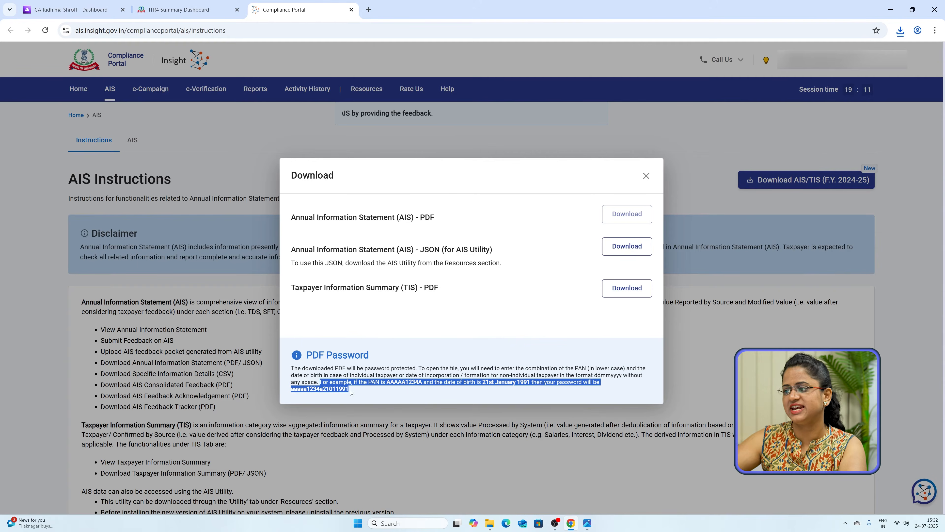
click(427, 396)
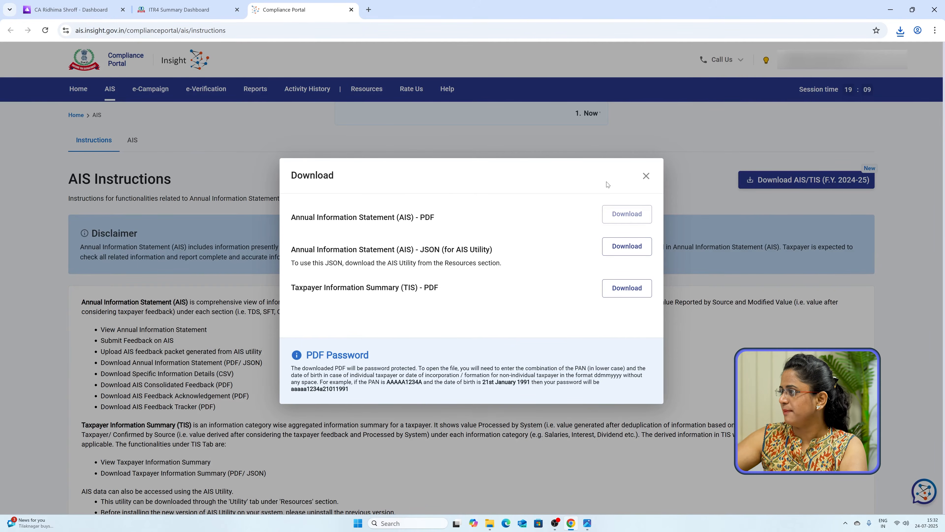
click(646, 176)
click(802, 67)
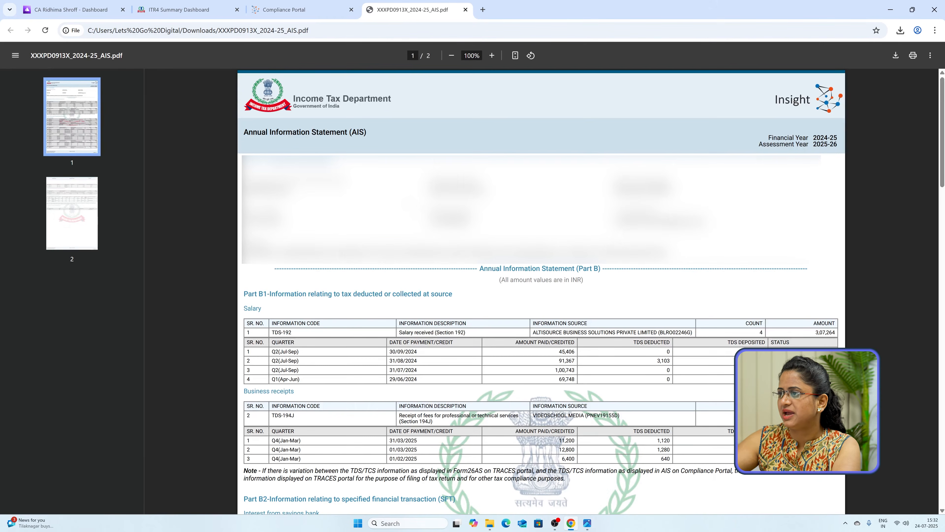
scroll(552, 209, down, 6)
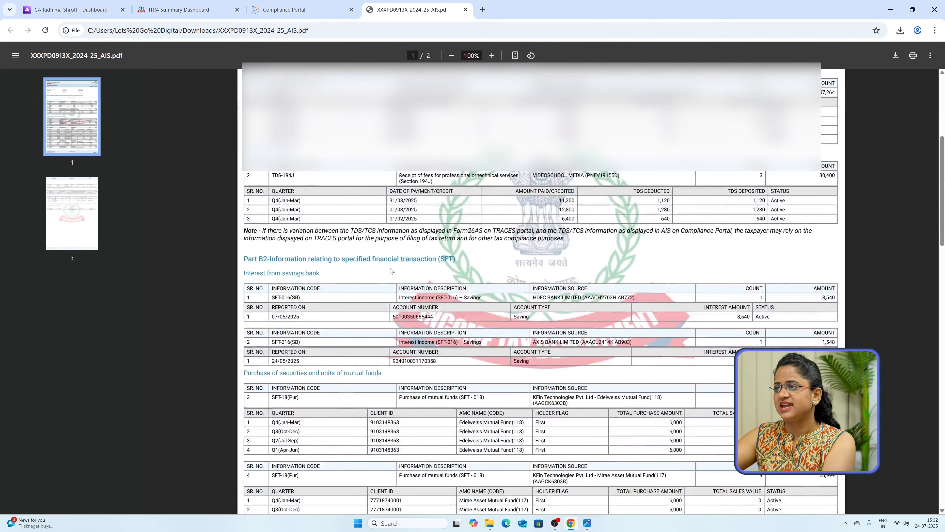
scroll(544, 301, up, 5)
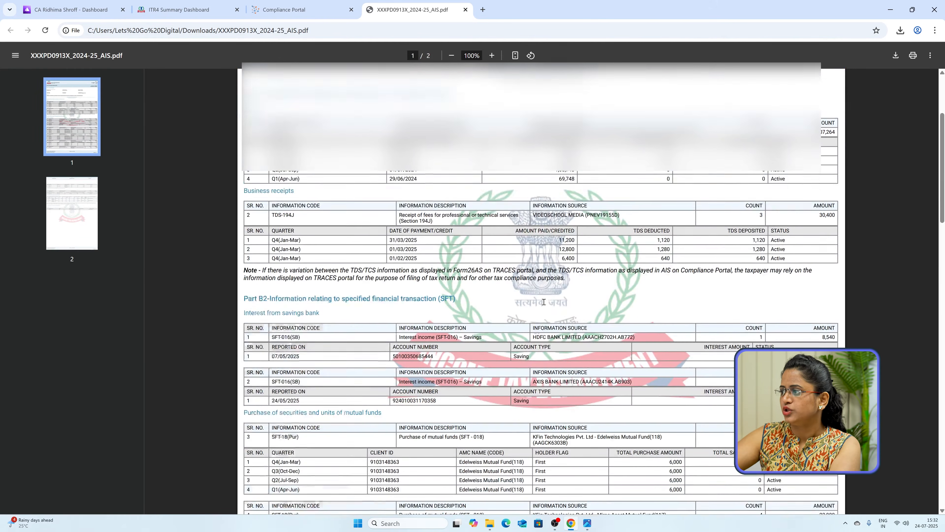
scroll(544, 302, up, 1)
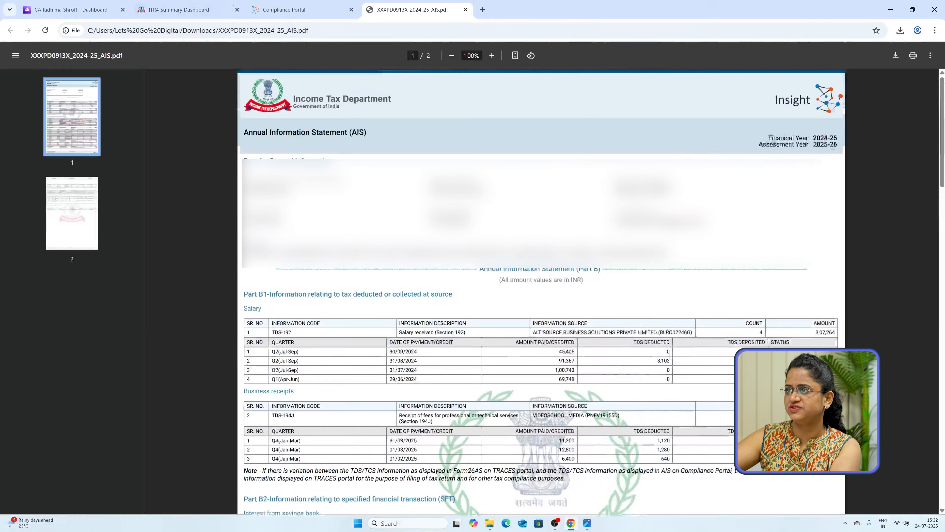
Go back to the ITR-4 summary page and open Form 26AS, confirming the redirect to the TDS-CPC website.
click(172, 8)
click(263, 90)
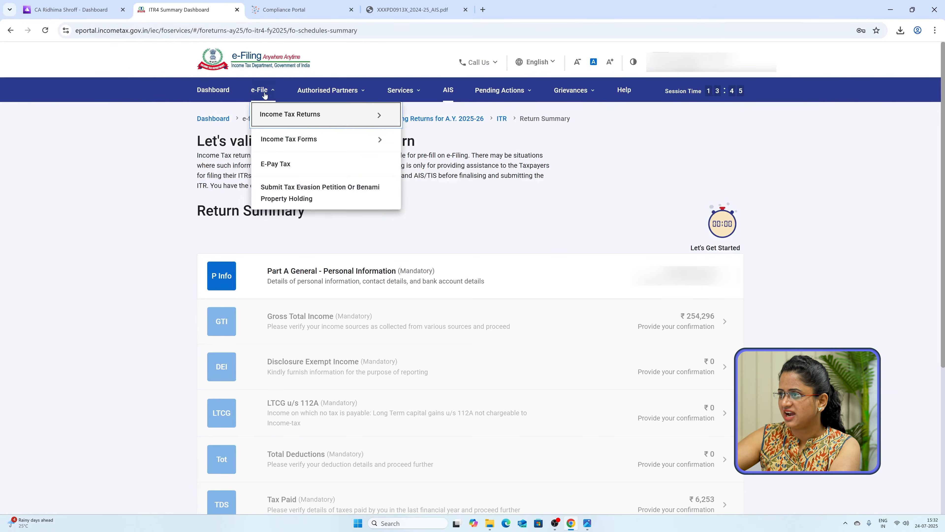
mouse_move(293, 116)
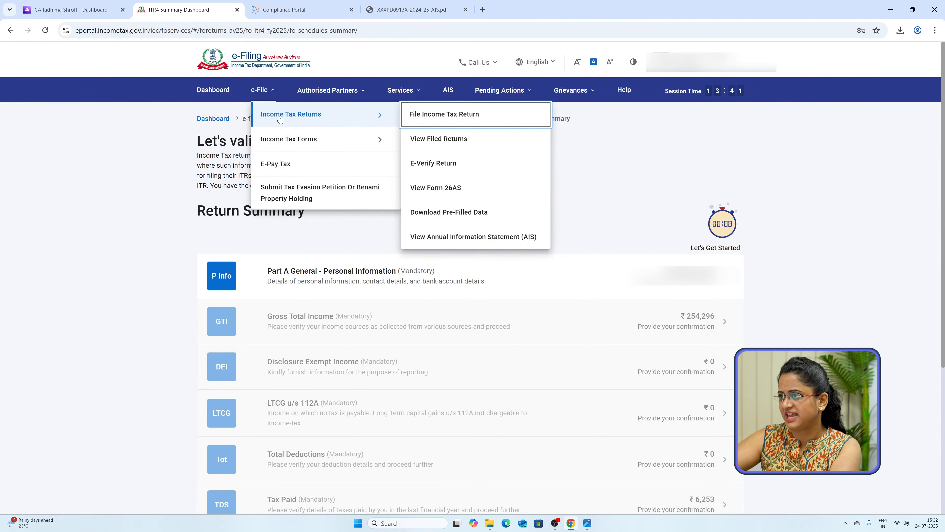
click(481, 196)
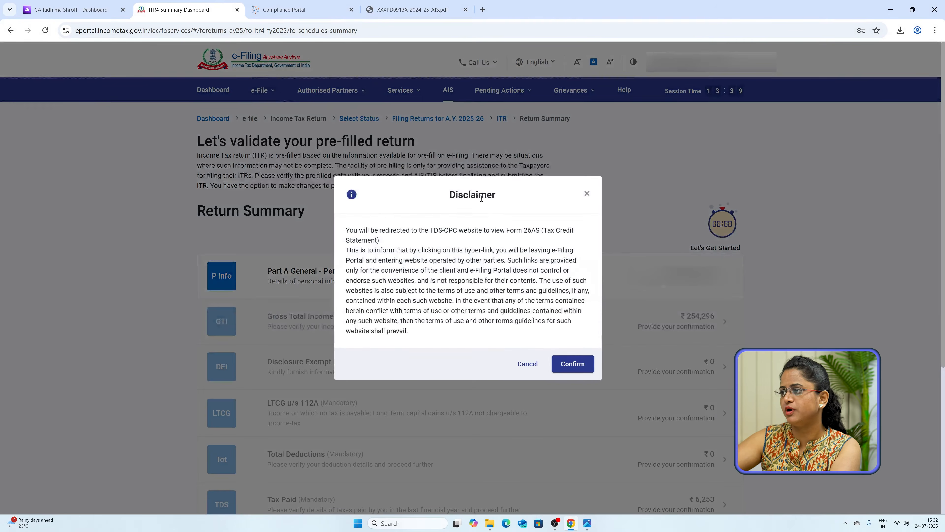
click(573, 368)
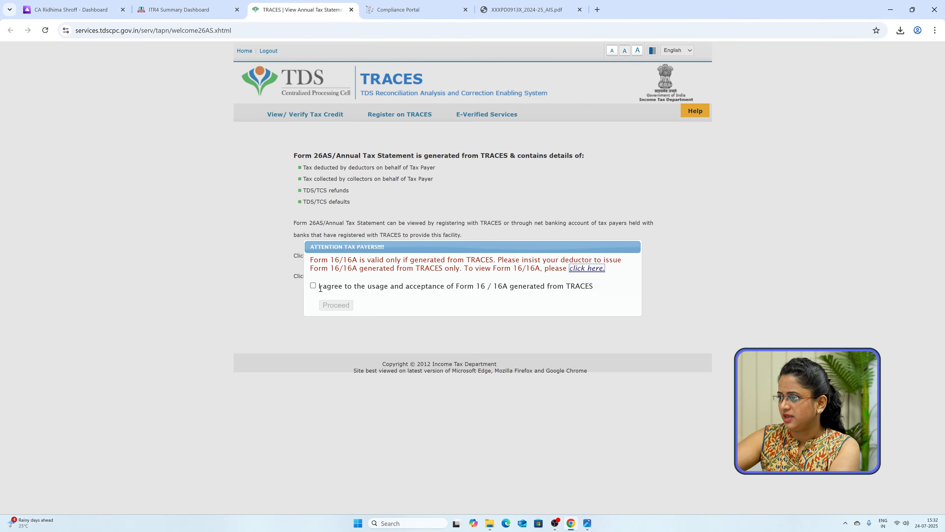
Agree to the usage of Form 16/16A generated from TRACES and open the Form 26AS tax credit page.
click(313, 286)
click(333, 305)
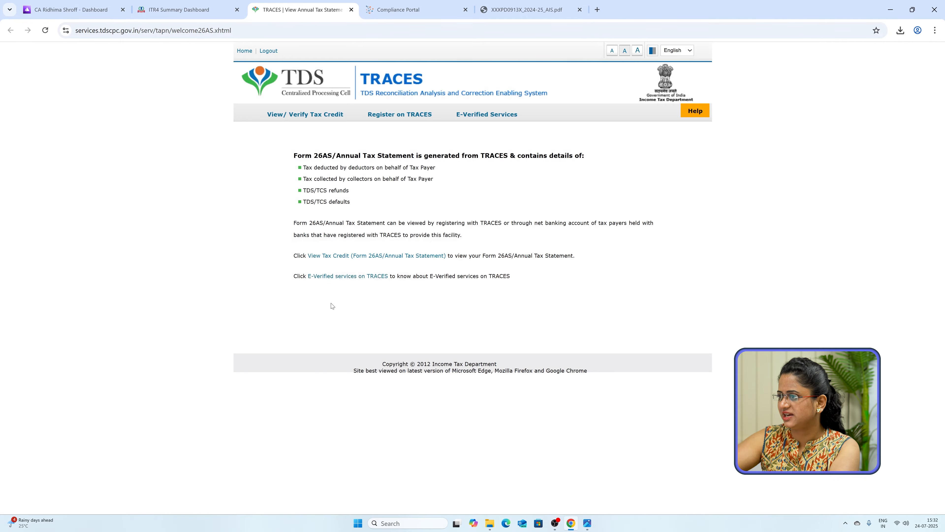
click(361, 256)
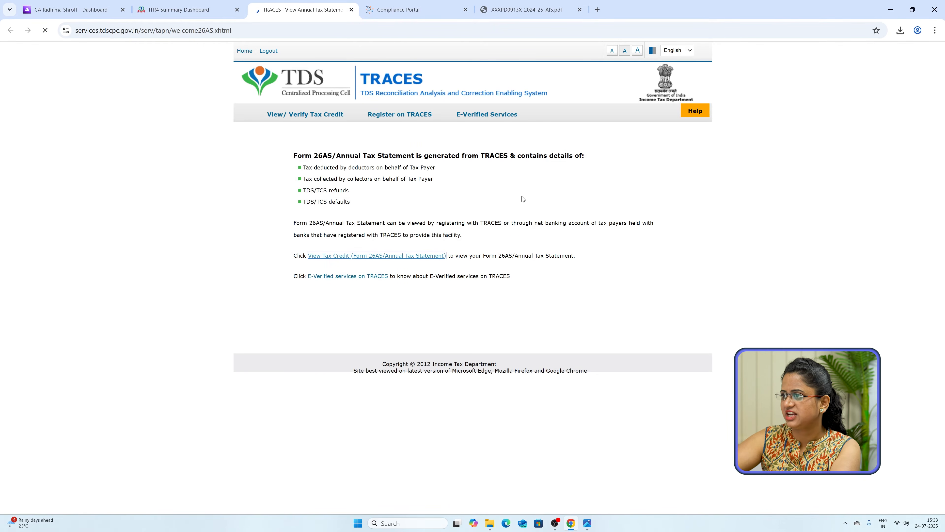
Set the Form 26AS assessment year to 2025-26 and the view format to HTML.
click(506, 163)
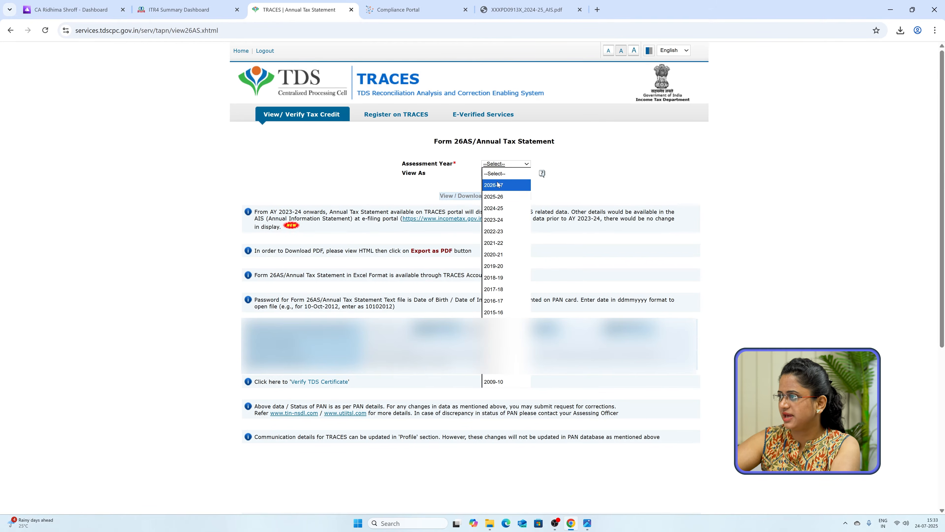
click(501, 197)
click(500, 174)
click(495, 186)
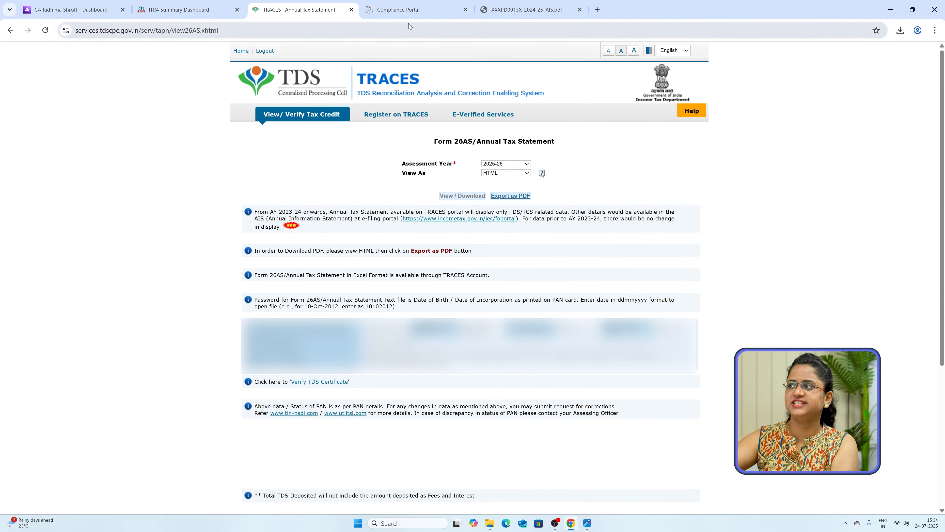
Return to the ITR-4 return summary and open Part A General - Personal Information to review the profile and contact details.
key(ctrl+shift+Tab)
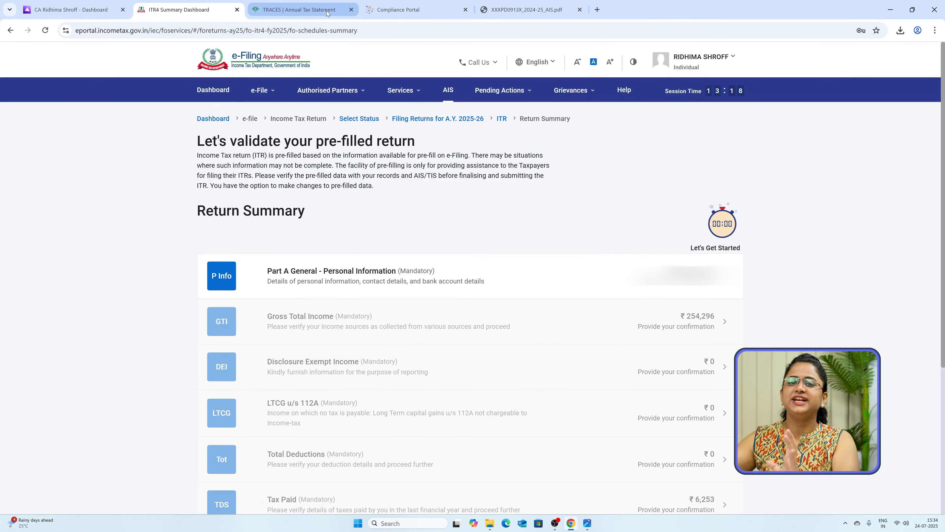
mouse_move(327, 13)
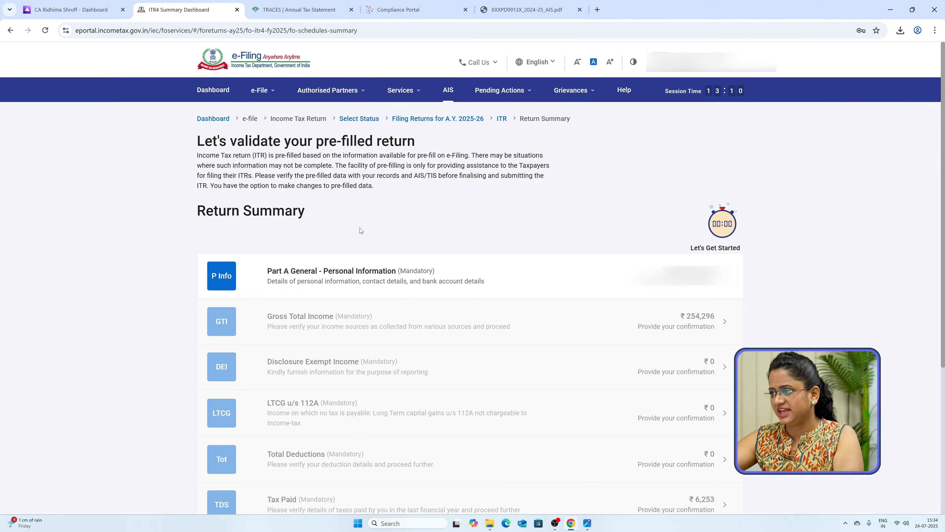
scroll(359, 230, down, 3)
click(385, 158)
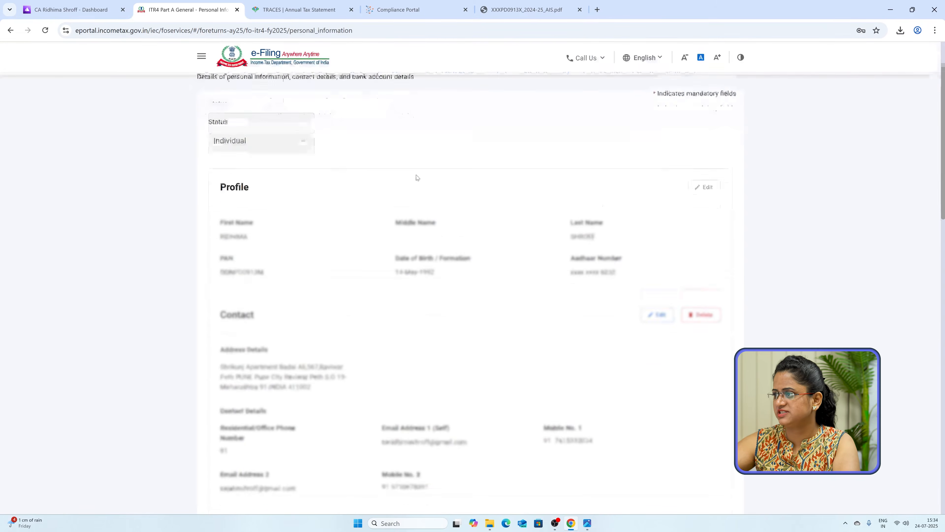
scroll(281, 250, down, 2)
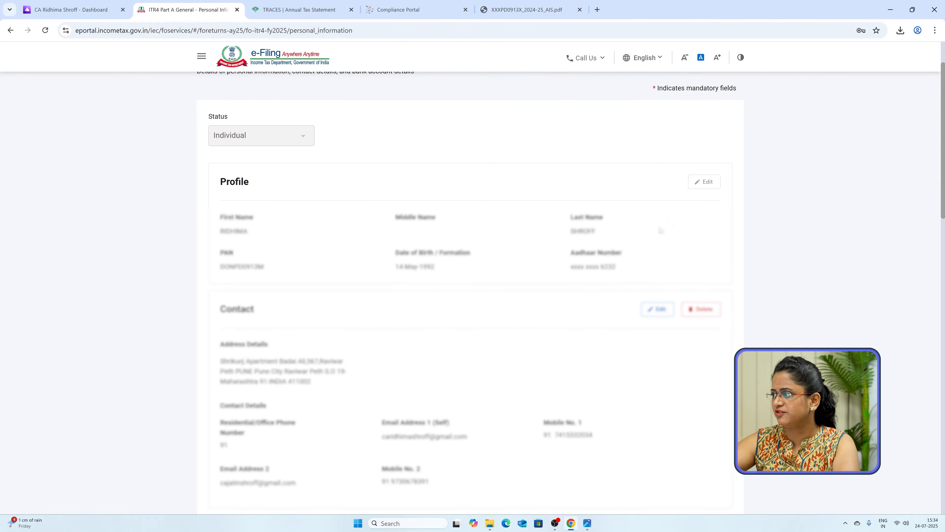
Set the nature of employment to Others in the personal information section.
scroll(692, 229, down, 2)
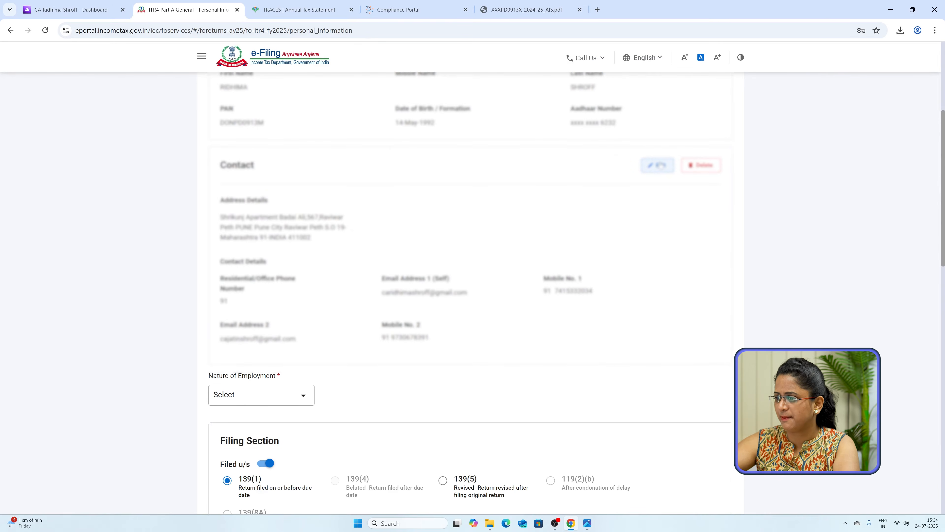
scroll(447, 261, down, 5)
click(277, 148)
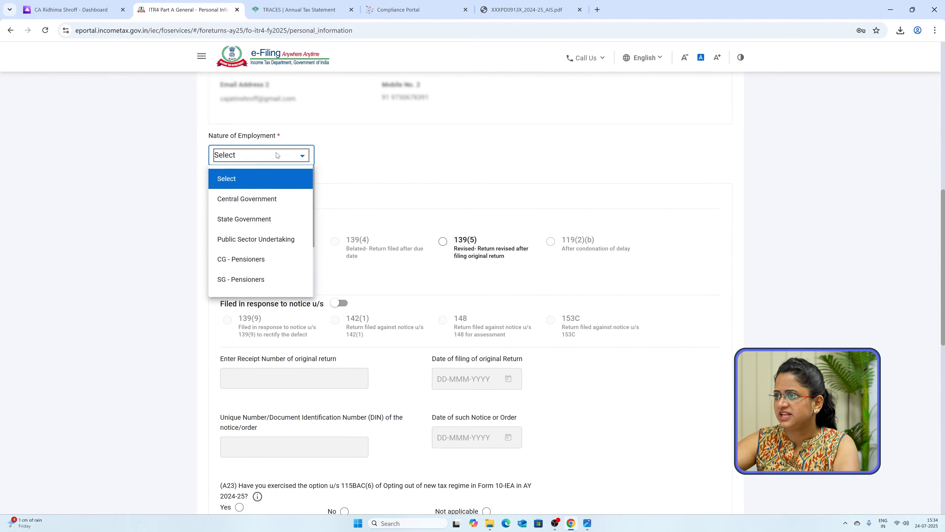
scroll(280, 154, down, 4)
scroll(271, 85, down, 2)
click(272, 76)
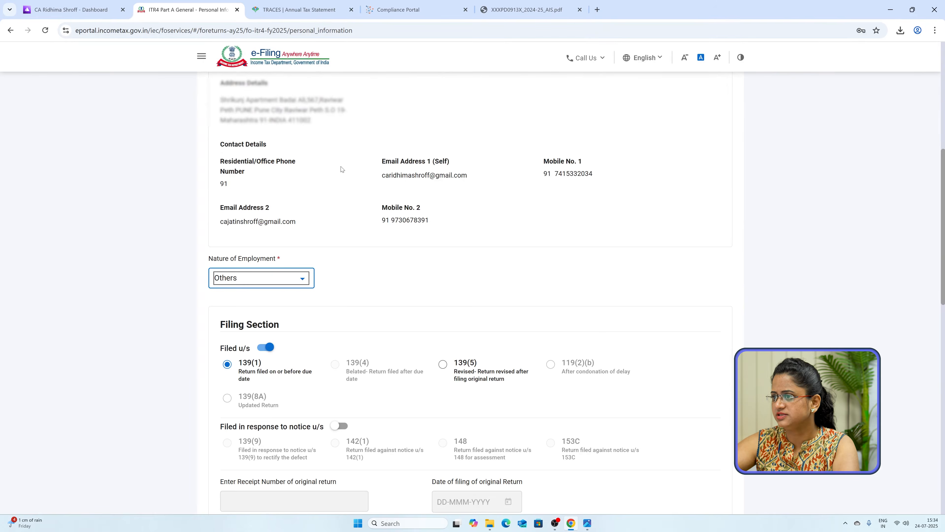
Answer No to having opted out through Form 10-IEA in AY 2024-25 and No to opting out of the new tax regime for the current year.
scroll(260, 130, down, 5)
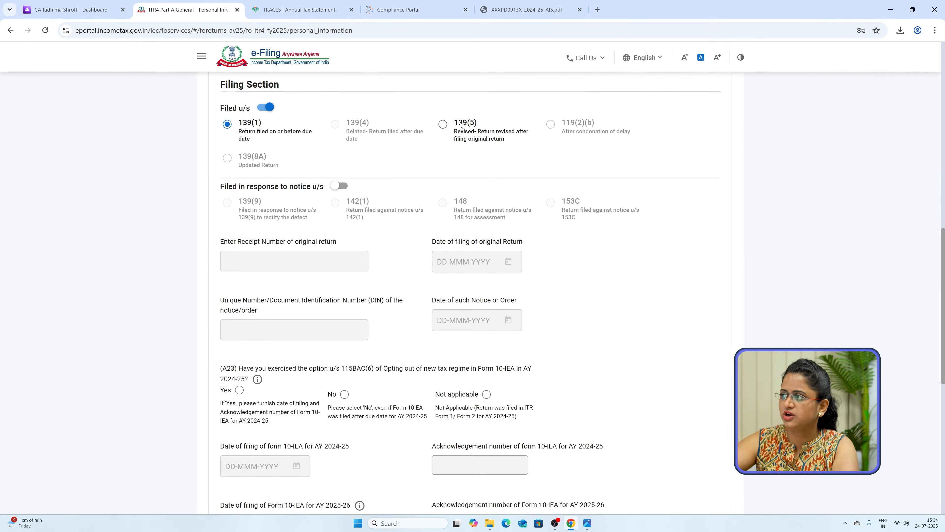
scroll(256, 152, down, 1)
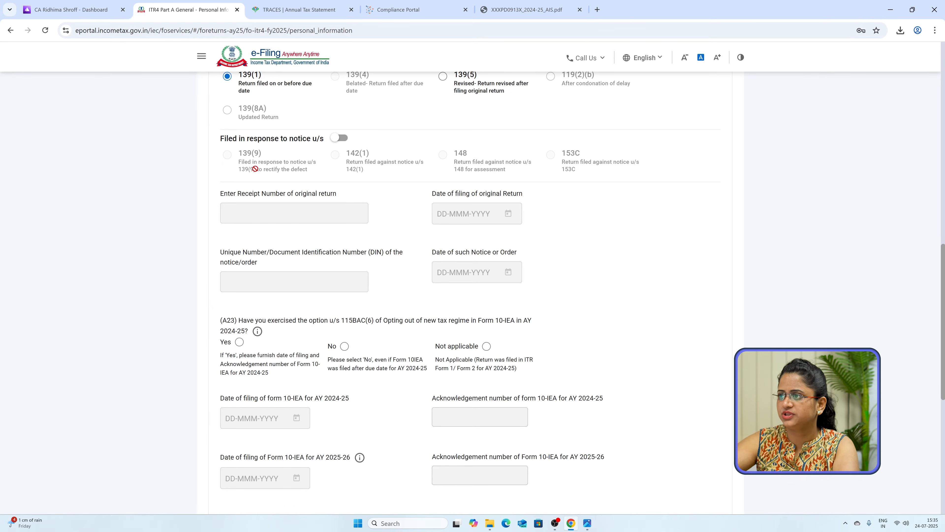
scroll(247, 175, down, 3)
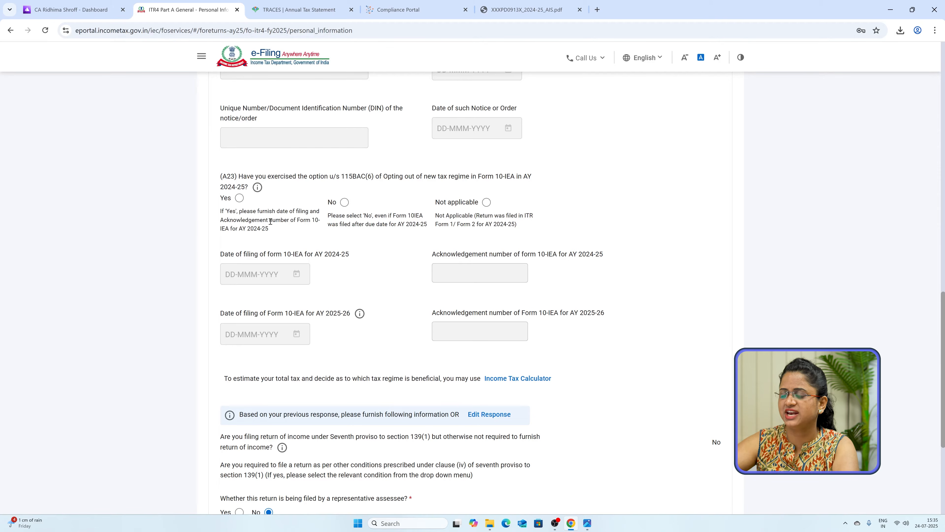
click(344, 203)
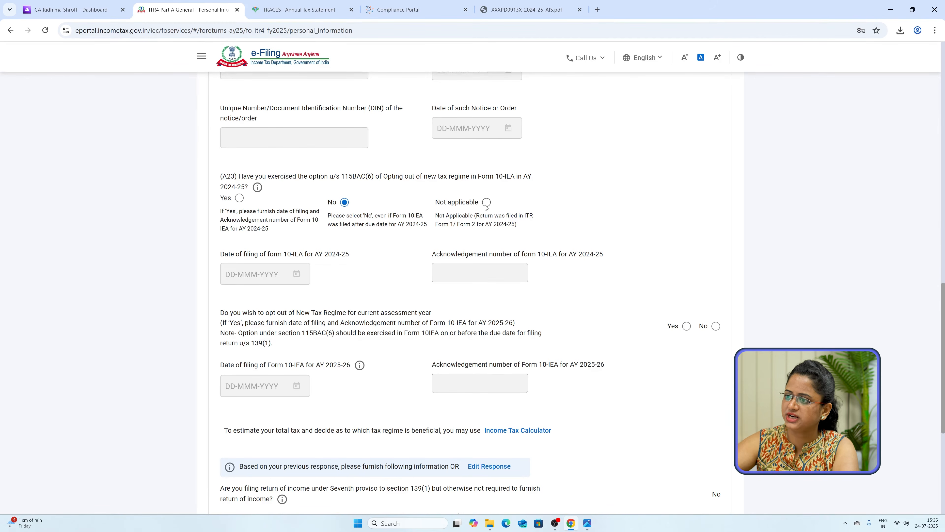
scroll(486, 206, down, 2)
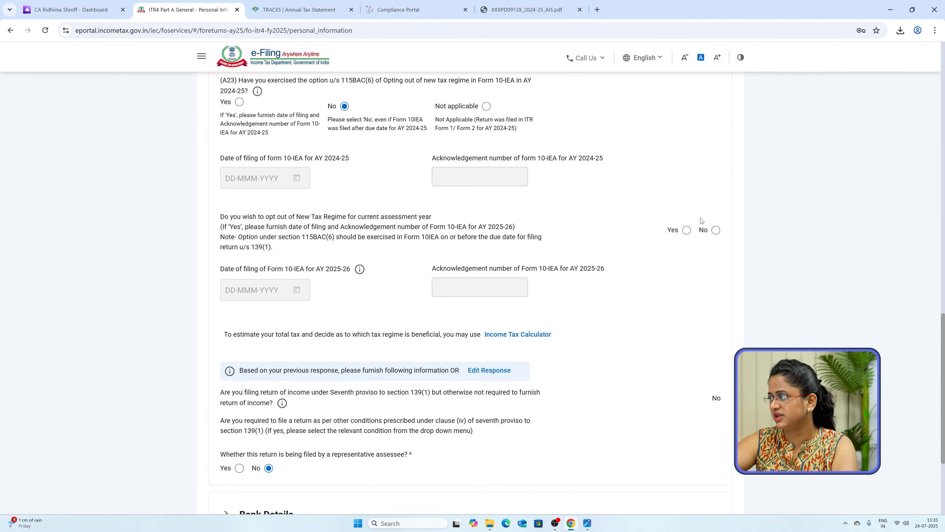
scroll(659, 234, down, 1)
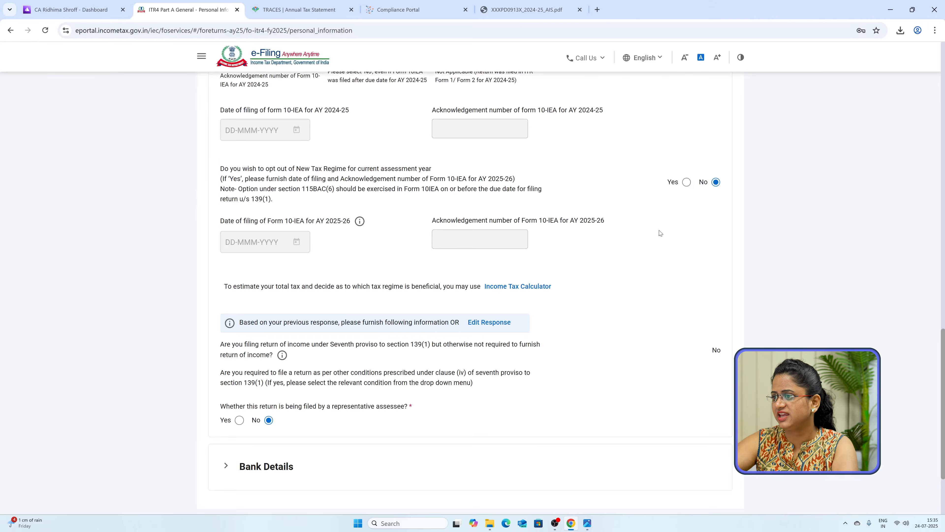
scroll(659, 229, down, 2)
scroll(542, 214, down, 1)
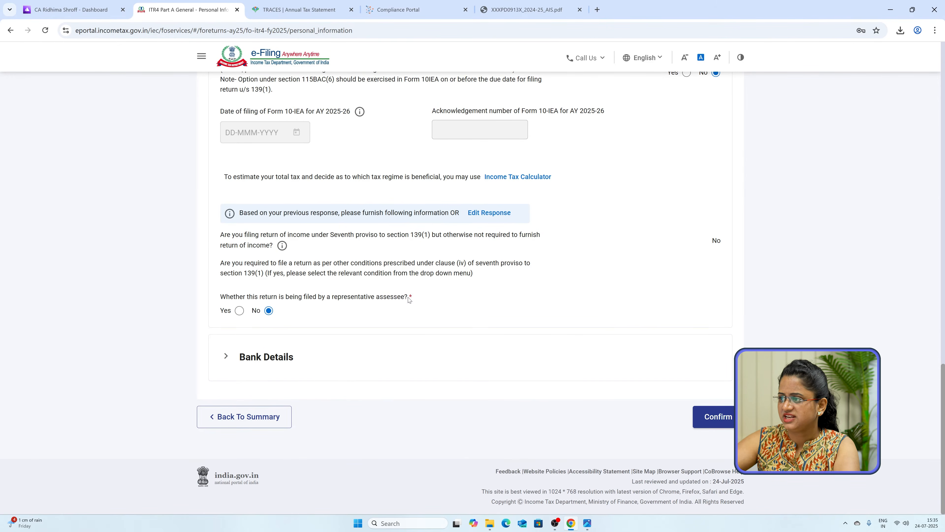
Review the bank accounts nominated for refund under Bank Details and confirm the personal information section.
click(363, 356)
scroll(357, 298, down, 4)
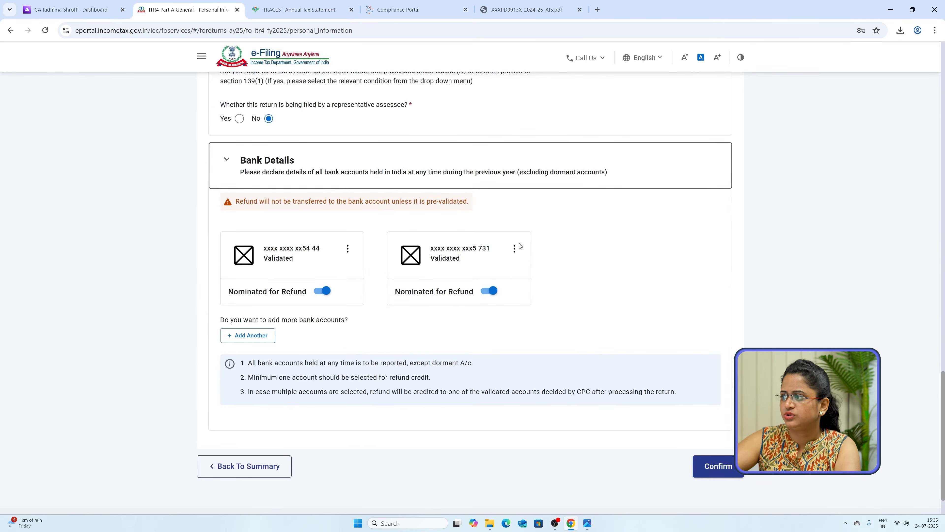
click(348, 249)
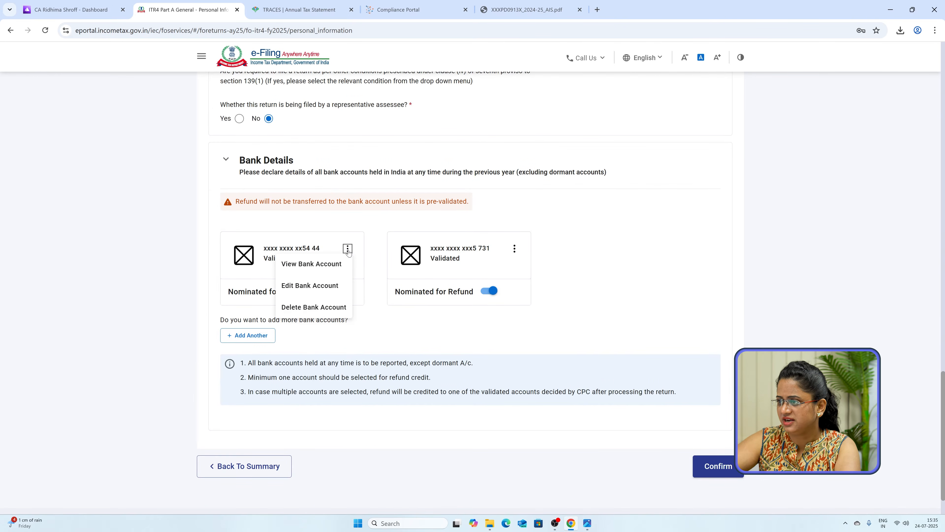
click(425, 328)
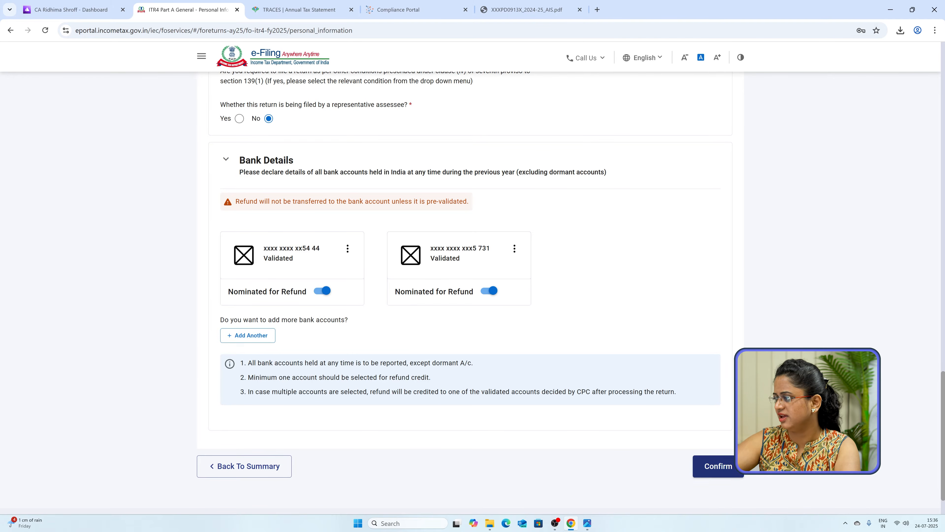
click(732, 467)
Open B1 Income from Business & Profession under Gross Total Income for editing and show the details of presumptive profession income u/s 44ADA.
click(466, 106)
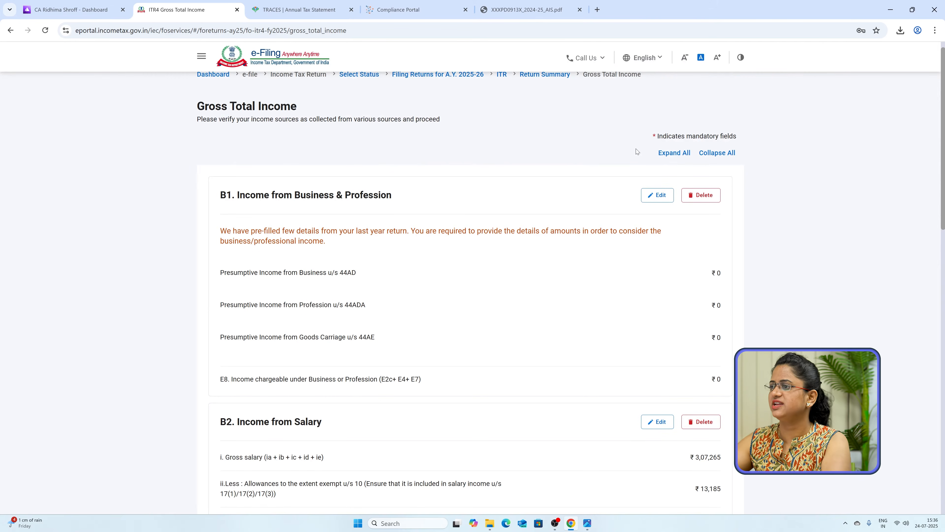
click(656, 194)
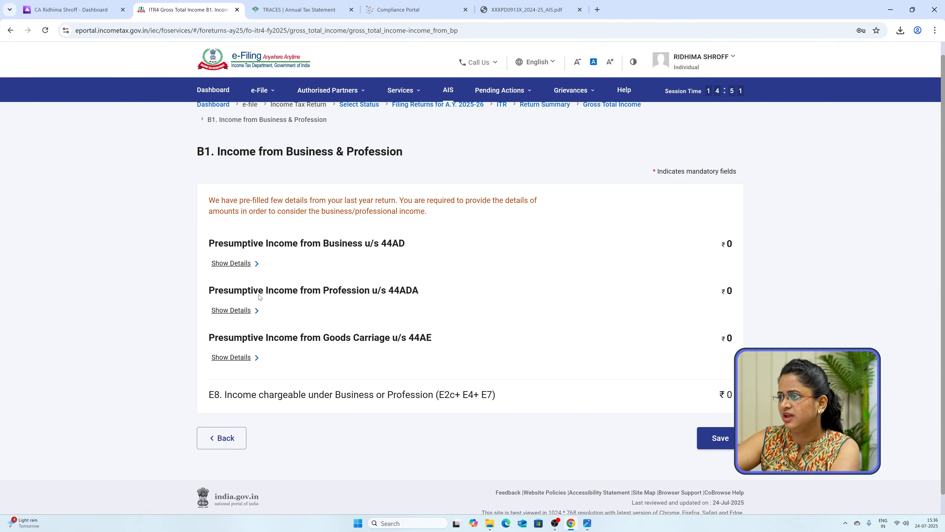
scroll(534, 270, down, 1)
click(228, 289)
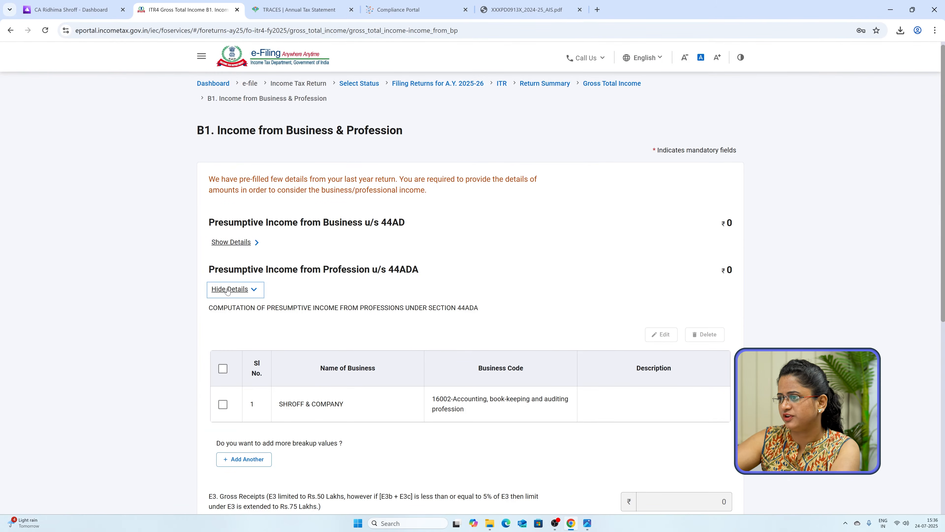
Select the existing entry with business code 16002 under section 44ADA and go through the three gross receipts fields.
scroll(388, 300, down, 4)
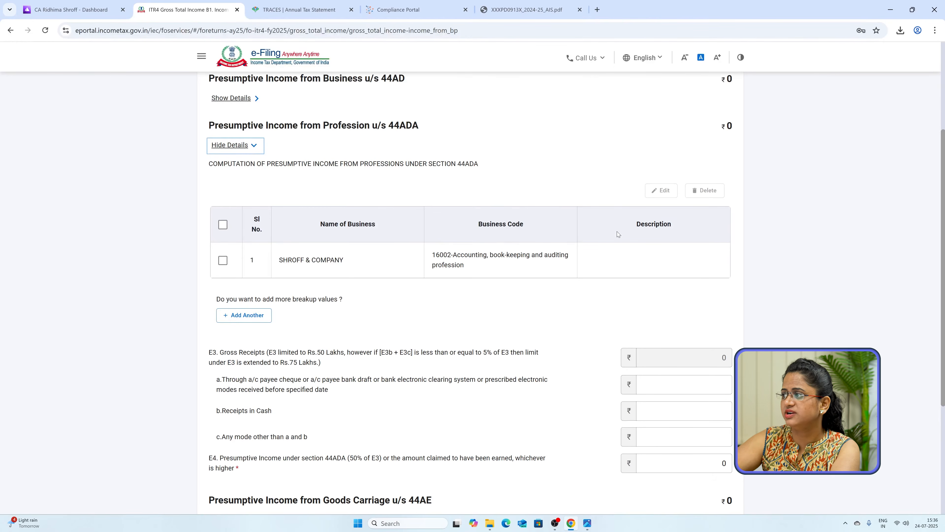
click(222, 260)
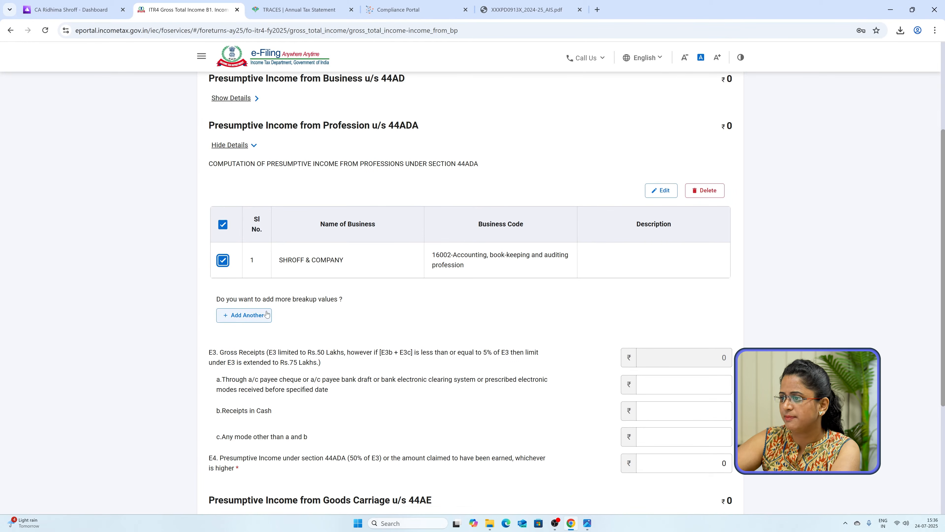
scroll(521, 298, down, 3)
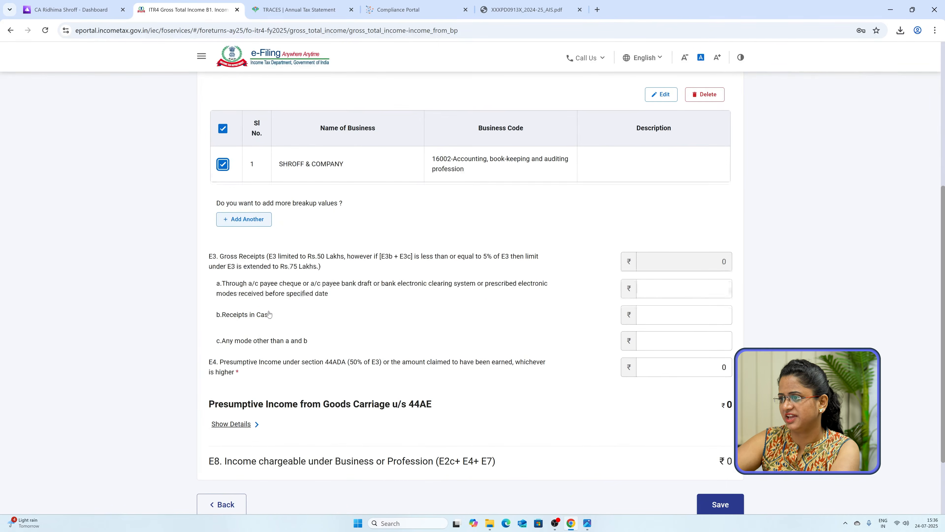
click(709, 282)
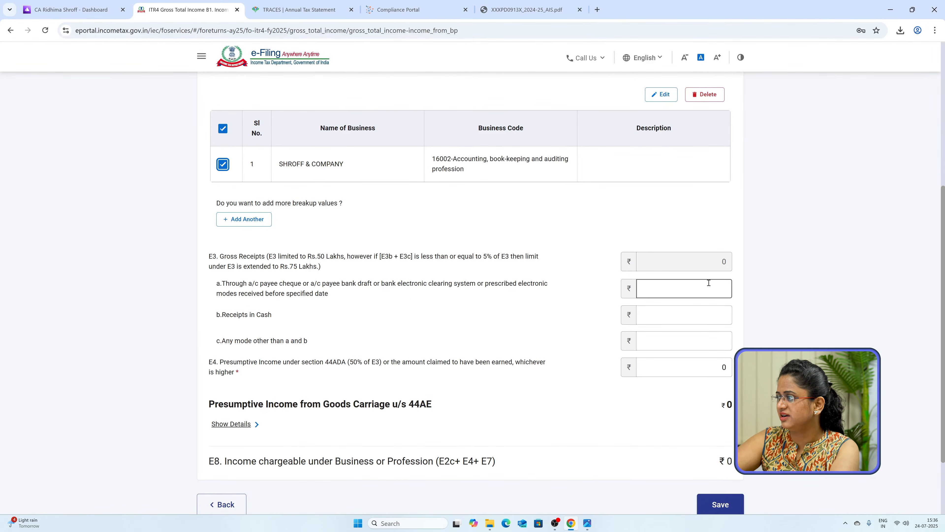
click(705, 287)
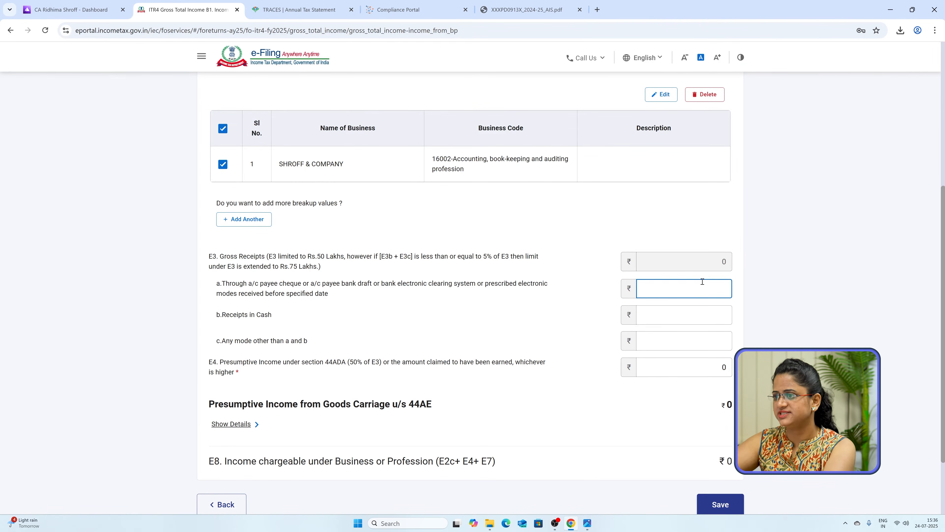
click(701, 314)
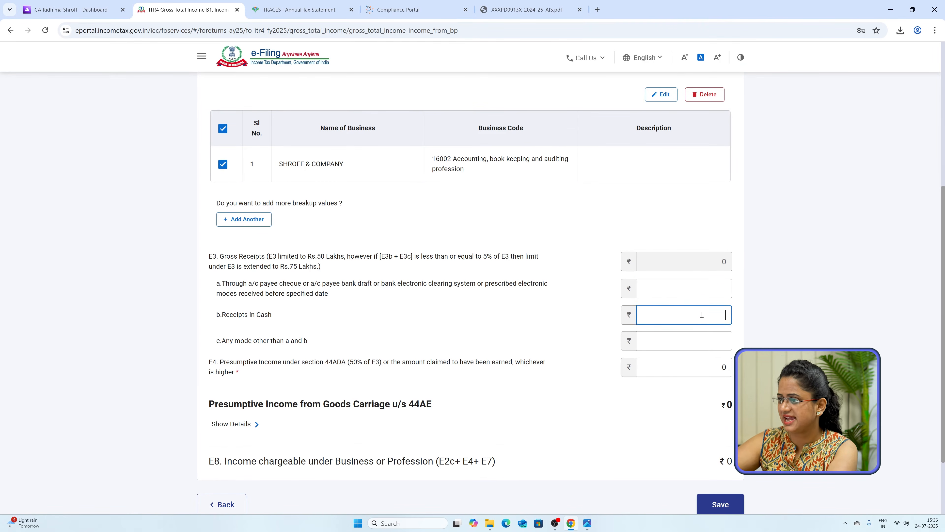
click(701, 340)
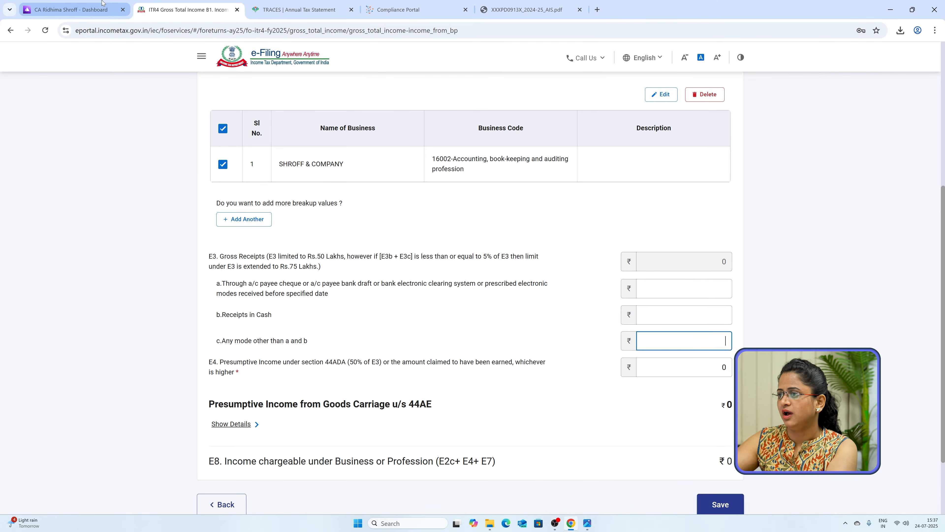
Switch to Refrens and open the Profit and Loss report to check the income for 01-04-2024 to 31-03-2025.
click(74, 10)
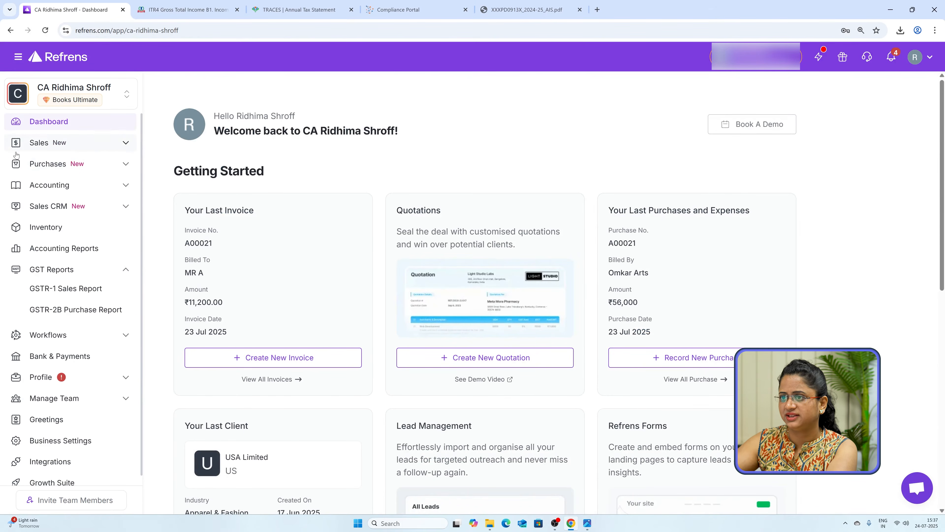
click(98, 183)
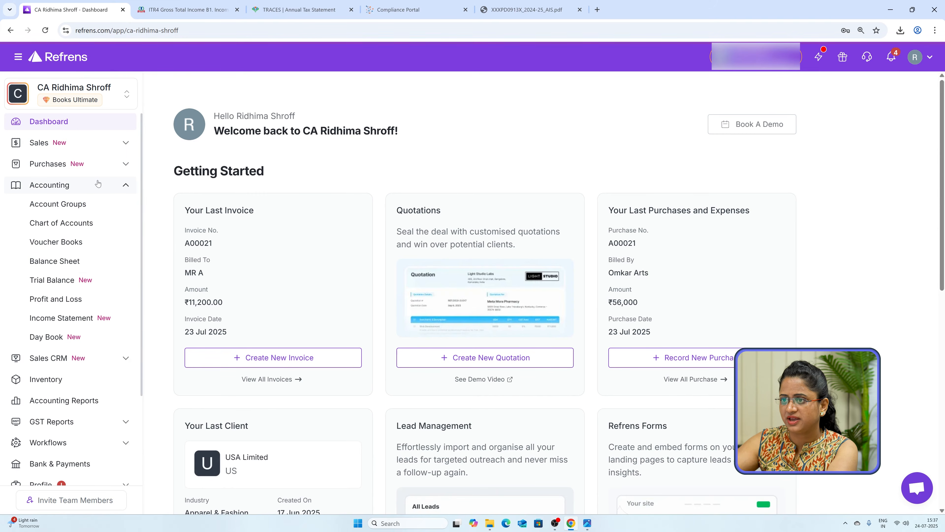
click(81, 299)
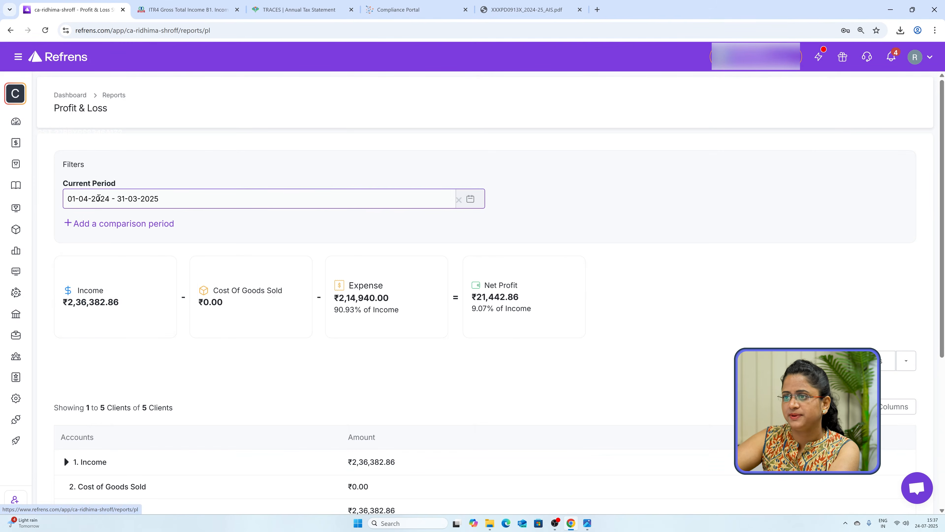
scroll(97, 198, down, 2)
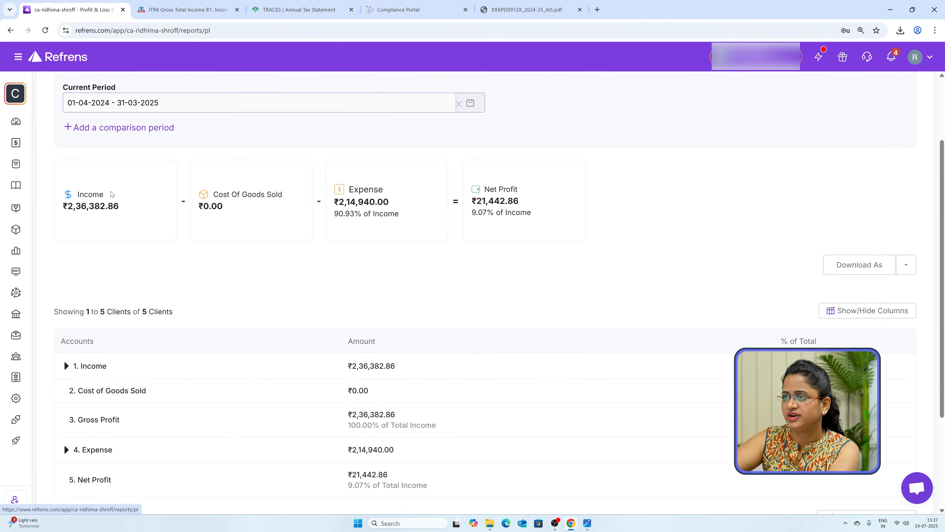
scroll(133, 232, down, 1)
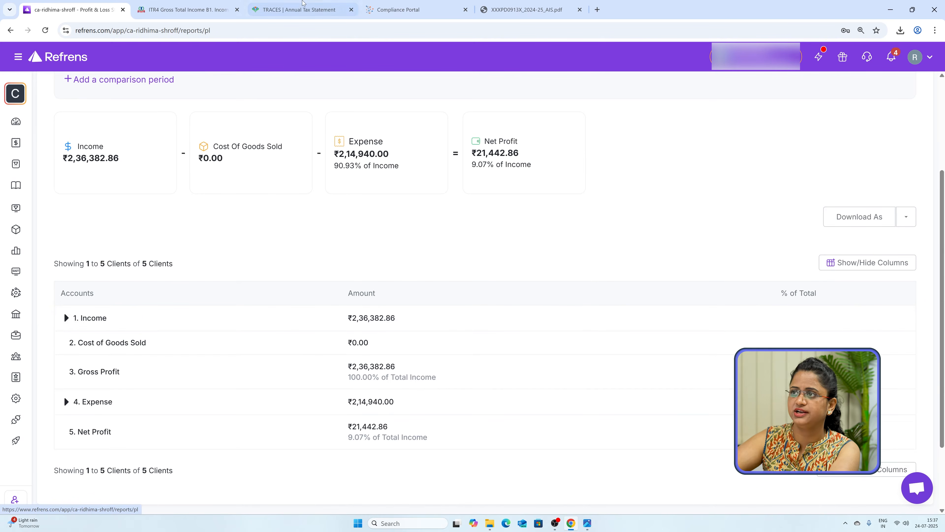
Return to the ITR-4 income form and enter 236382 as gross receipts through account payee cheque, draft or electronic modes.
click(185, 9)
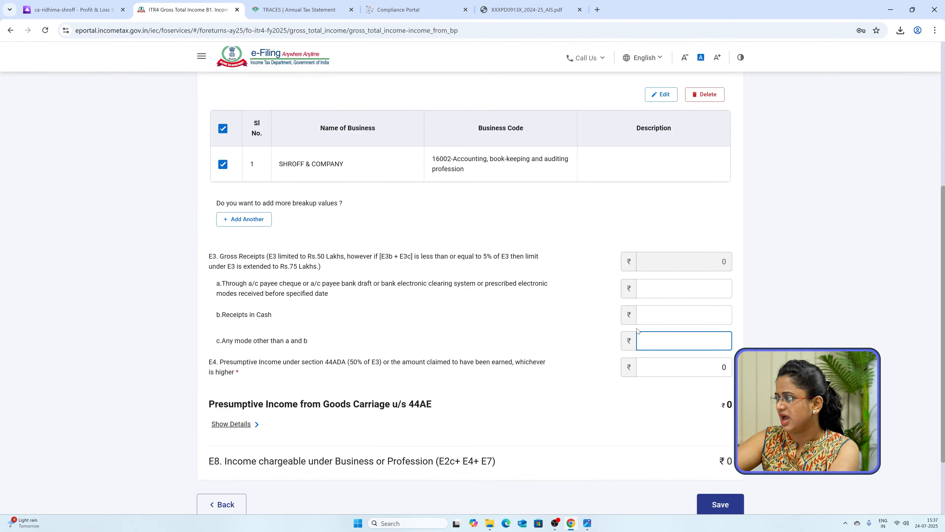
click(667, 294)
text(236382)
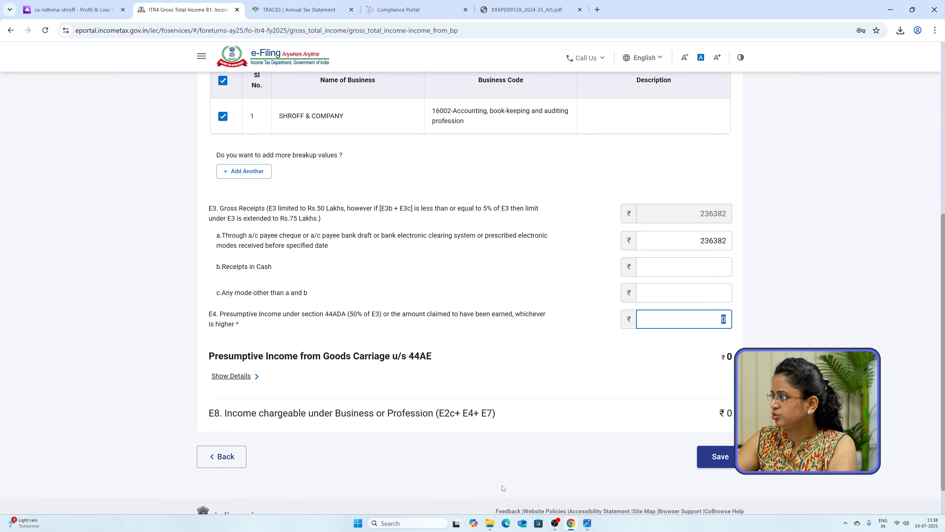
Set the E4 presumptive income under section 44ADA to 120000 and save the business and profession income.
text(12000)
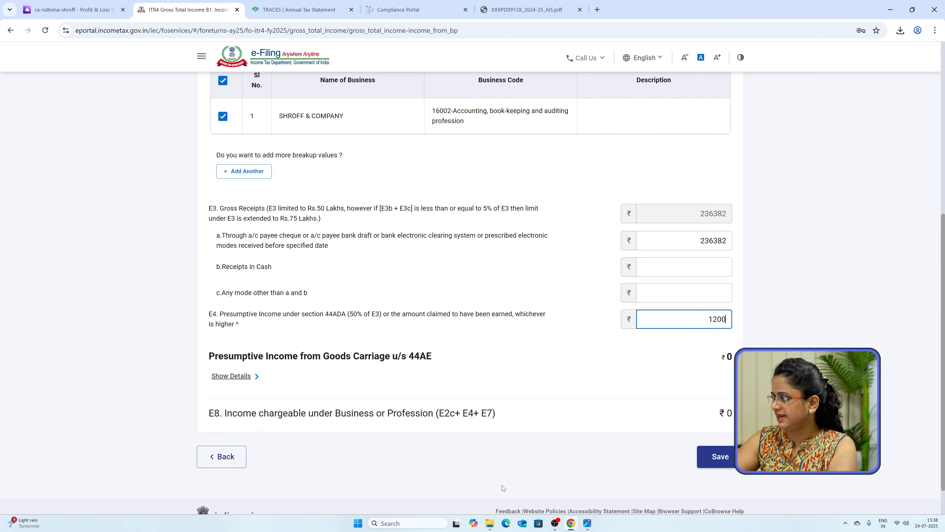
text(0)
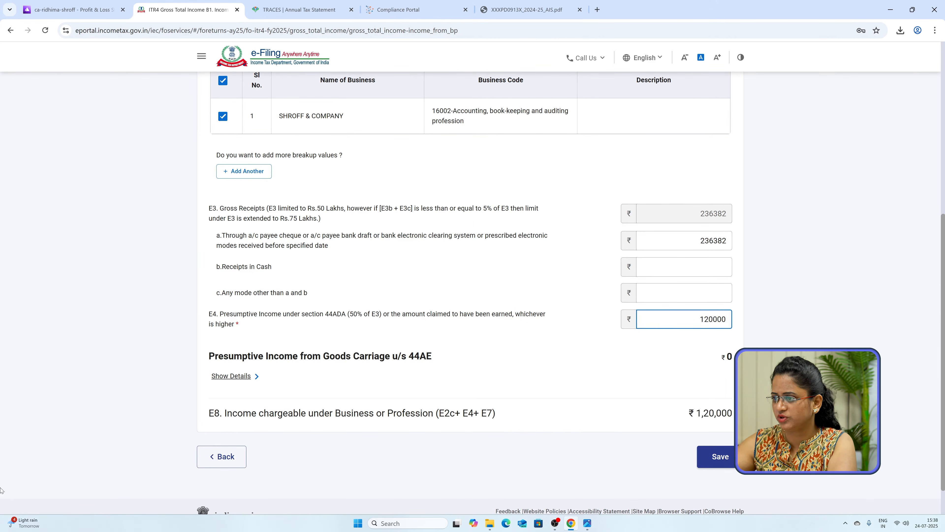
scroll(337, 389, down, 2)
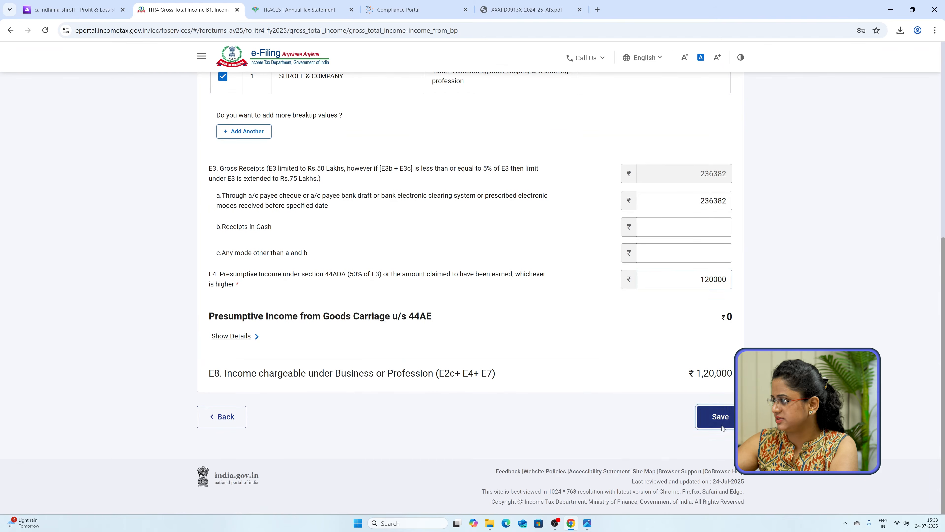
click(713, 414)
Review the B2 Income from Salary figures and open the AIS PDF to compare the salary received.
scroll(369, 258, down, 5)
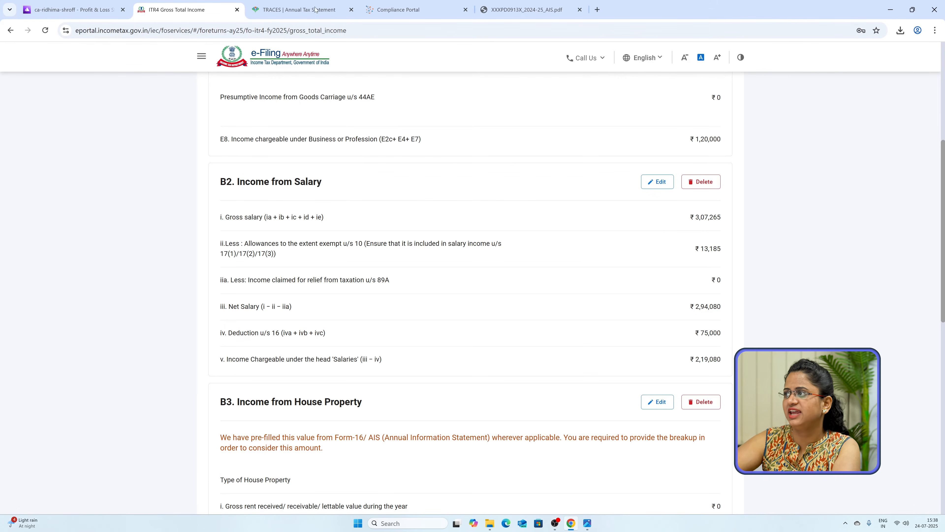
click(496, 5)
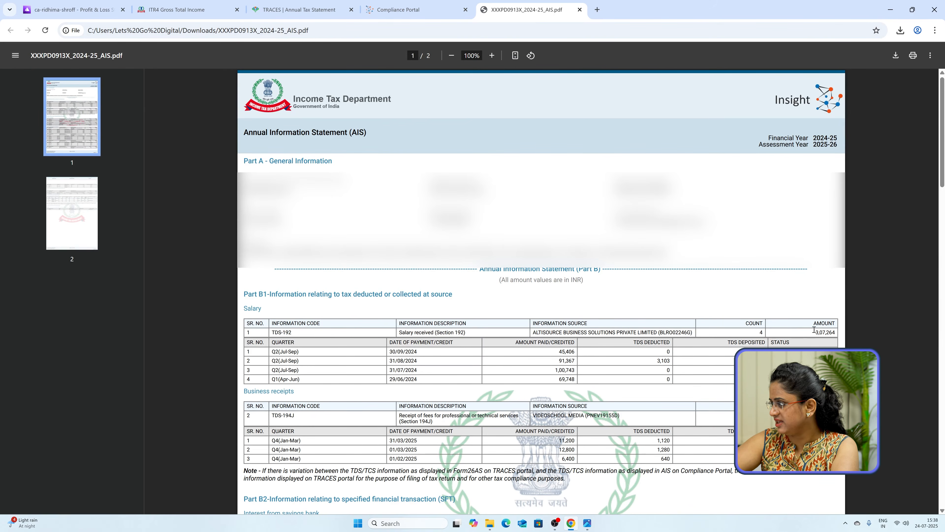
Compare the salary received in the AIS PDF with the gross salary in the ITR-4 B2 Income from Salary section.
drag(814, 334, 834, 334)
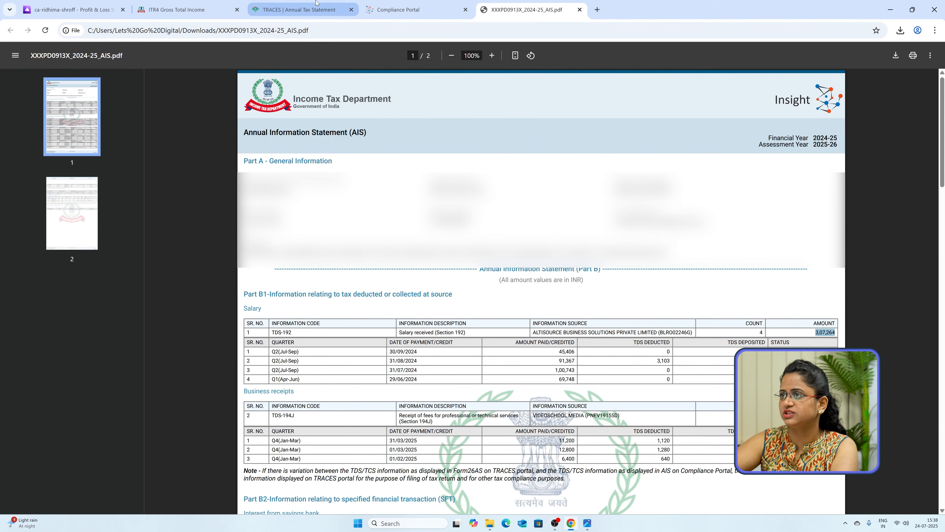
click(192, 3)
drag(691, 216, 727, 220)
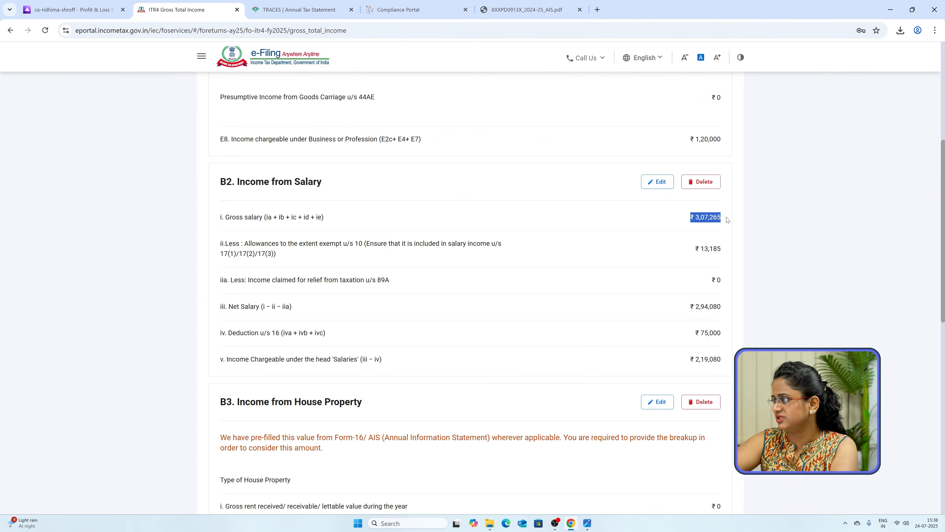
Review the B3 Income from House Property figures and expand Section 24(b) Interest on borrowed capital to check it.
scroll(582, 140, down, 5)
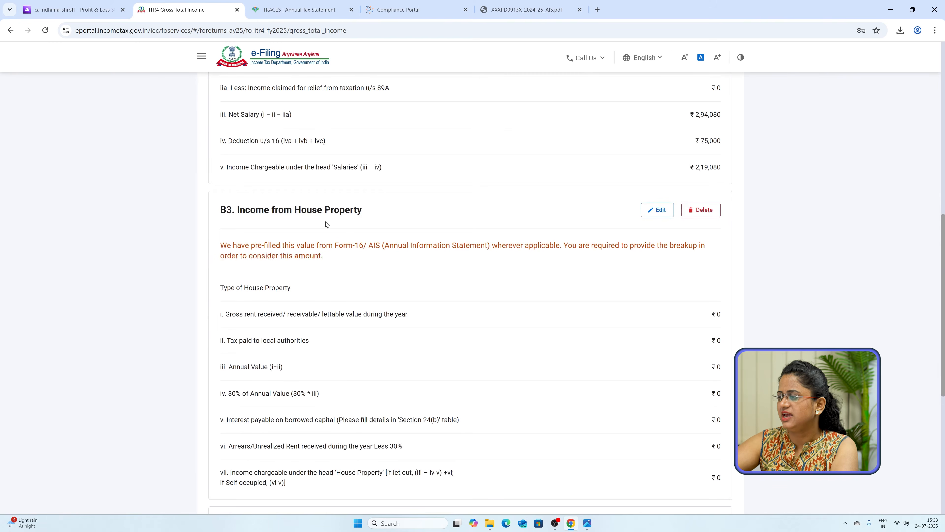
scroll(630, 203, down, 1)
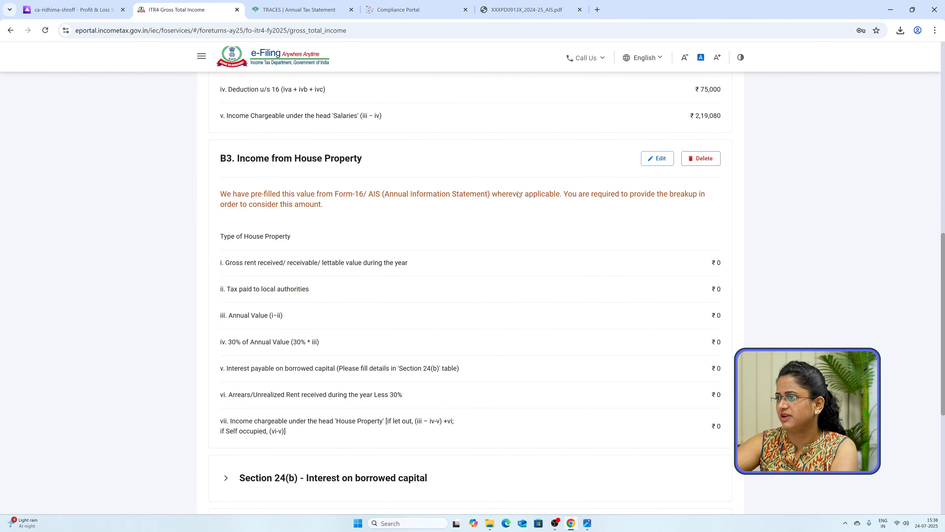
scroll(545, 179, down, 1)
click(657, 114)
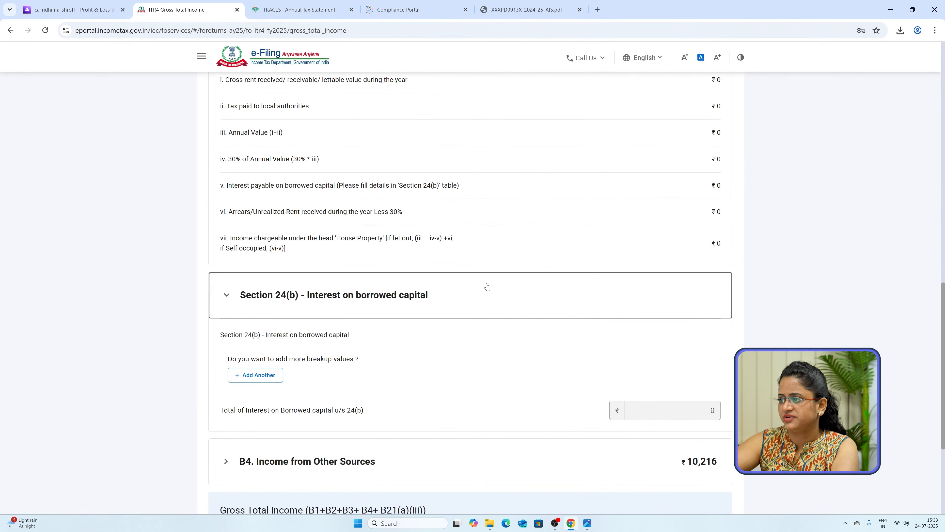
scroll(363, 331, down, 1)
scroll(589, 346, down, 2)
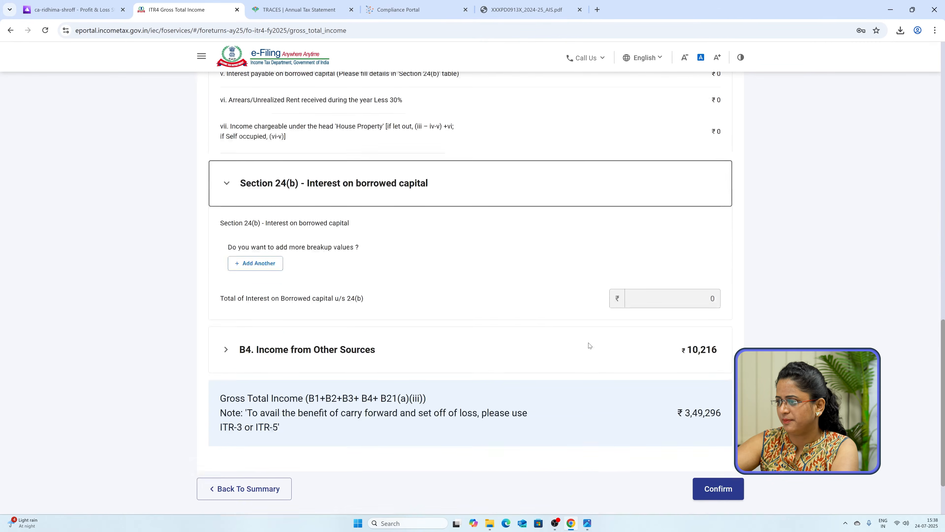
Expand B4 Income from Other Sources, check the interest income, and confirm the Gross Total Income schedule.
click(433, 323)
scroll(498, 320, down, 2)
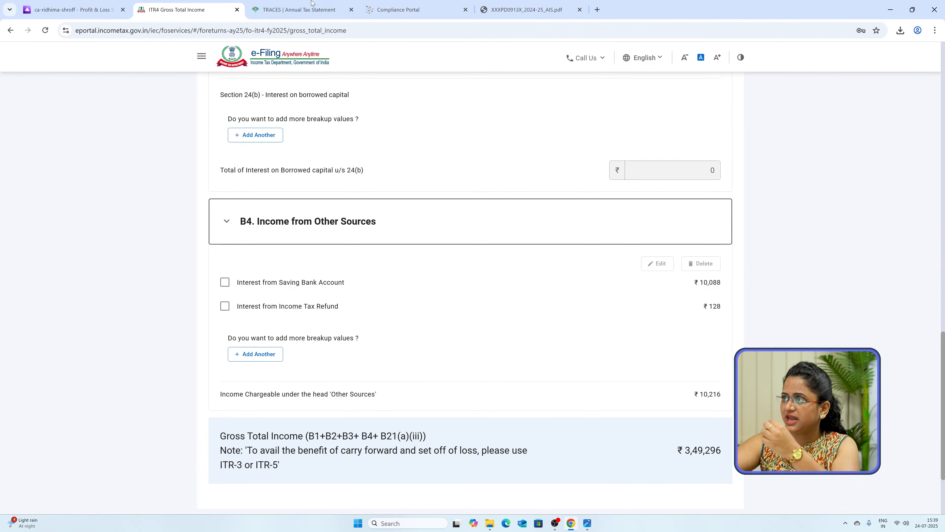
click(528, 9)
scroll(525, 236, down, 1)
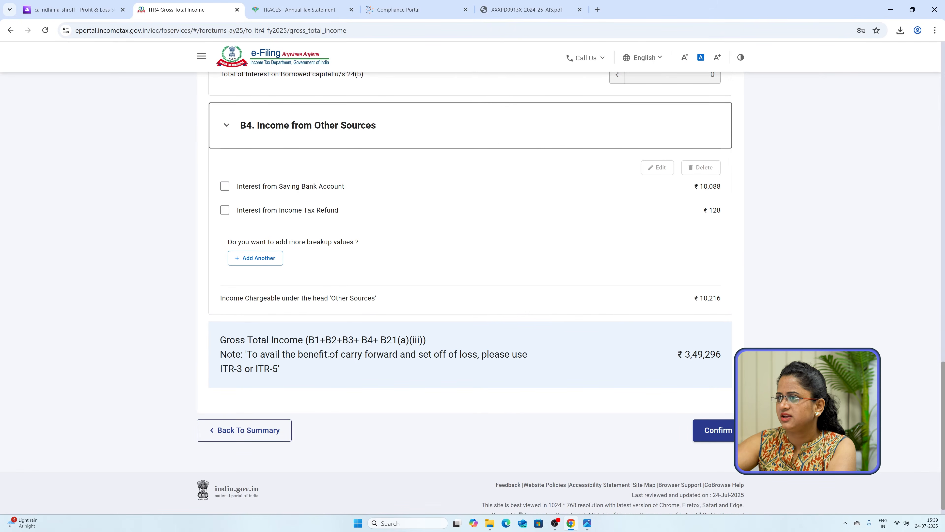
scroll(327, 353, up, 15)
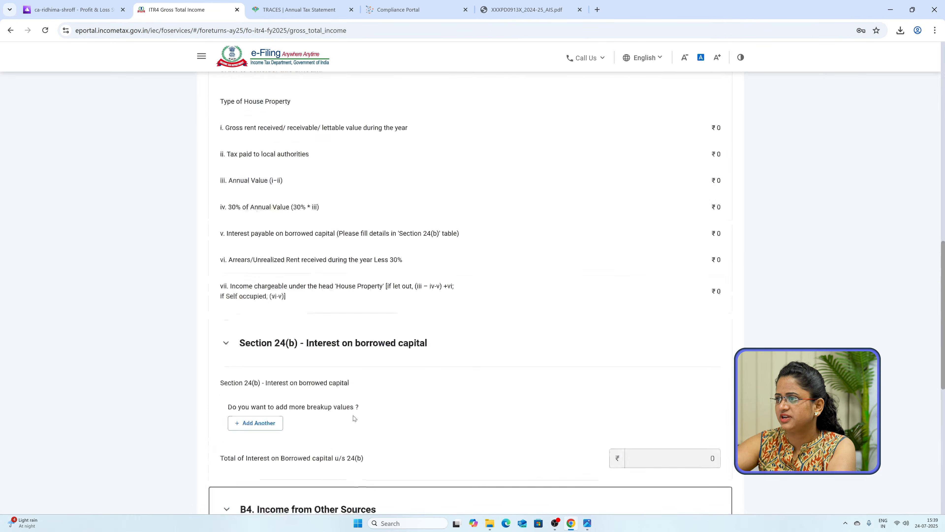
scroll(358, 434, down, 15)
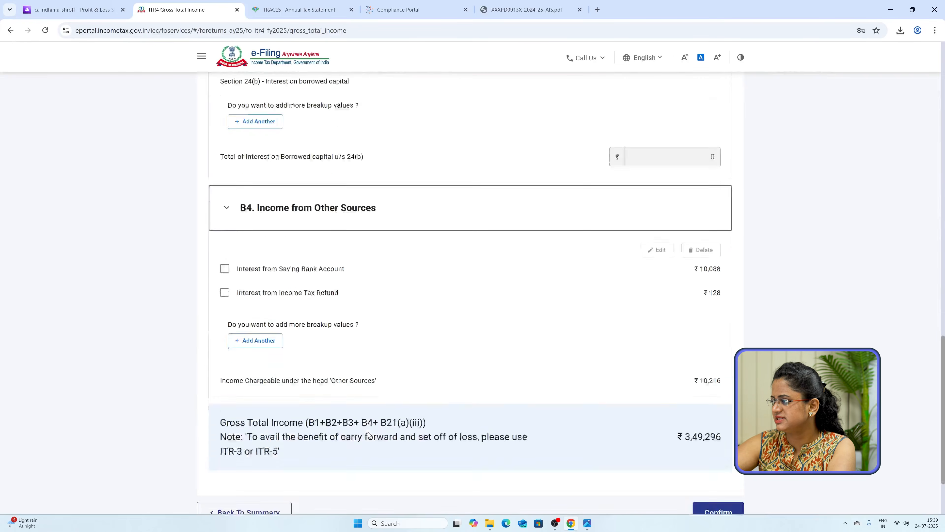
click(726, 418)
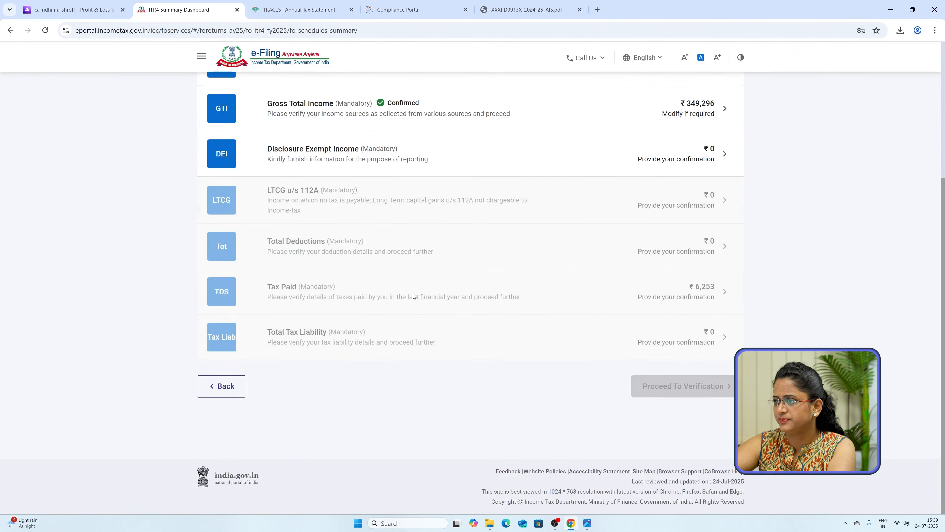
Open the Disclosure Exempt Income schedule and review the business financial particulars and the turnover reported for GST.
click(545, 149)
scroll(302, 417, up, 4)
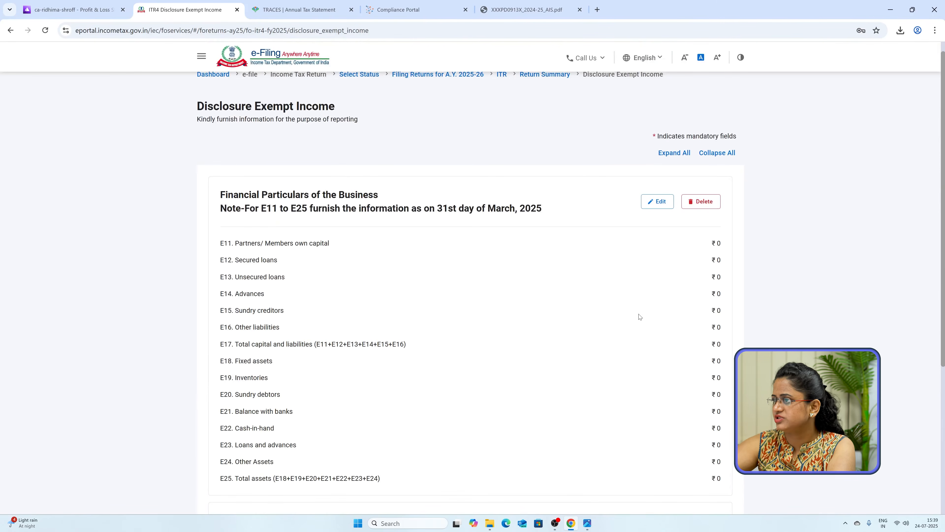
scroll(629, 294, down, 5)
click(655, 343)
scroll(653, 343, down, 3)
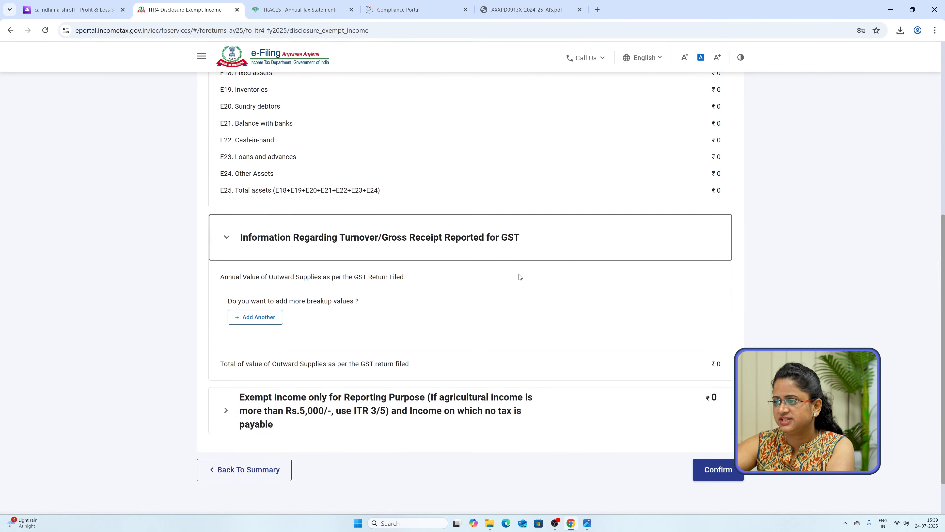
scroll(517, 276, down, 2)
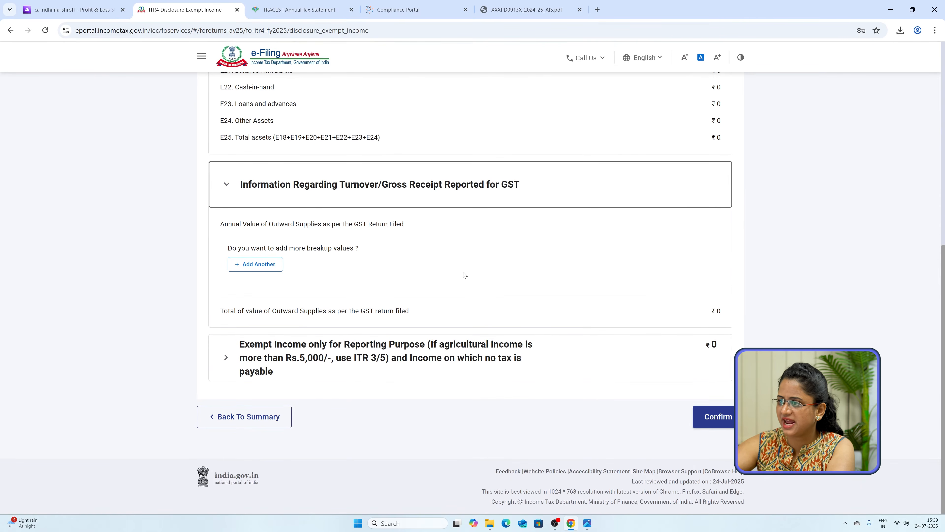
Check the Exempt Income only for Reporting Purpose section and confirm the Disclosure Exempt Income schedule.
click(413, 346)
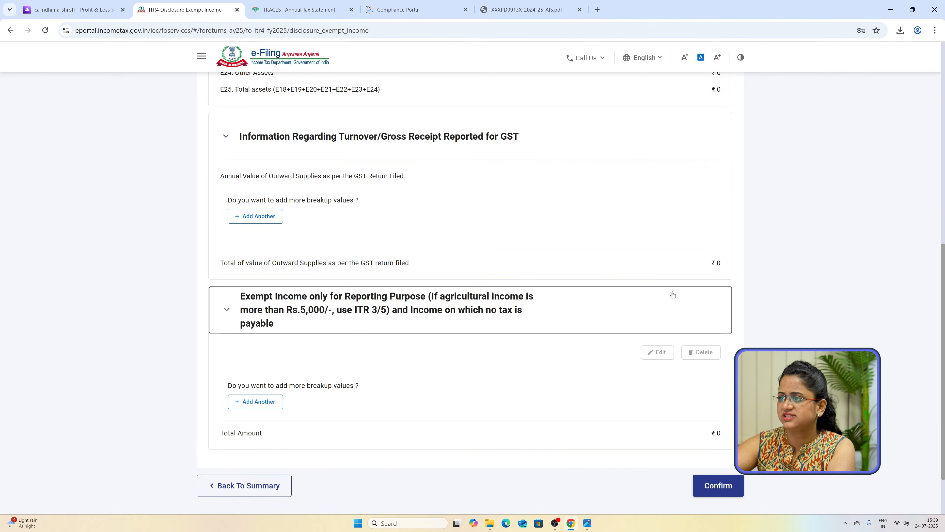
scroll(339, 325, down, 2)
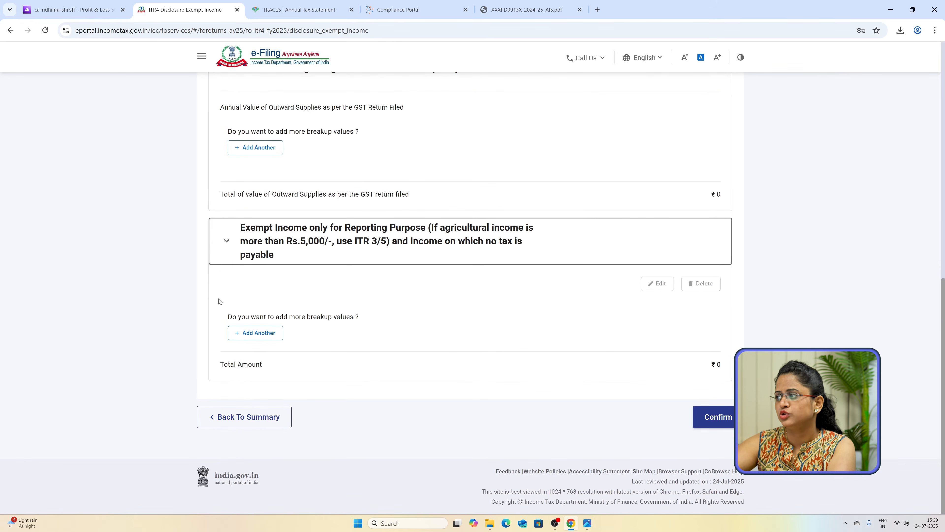
click(720, 416)
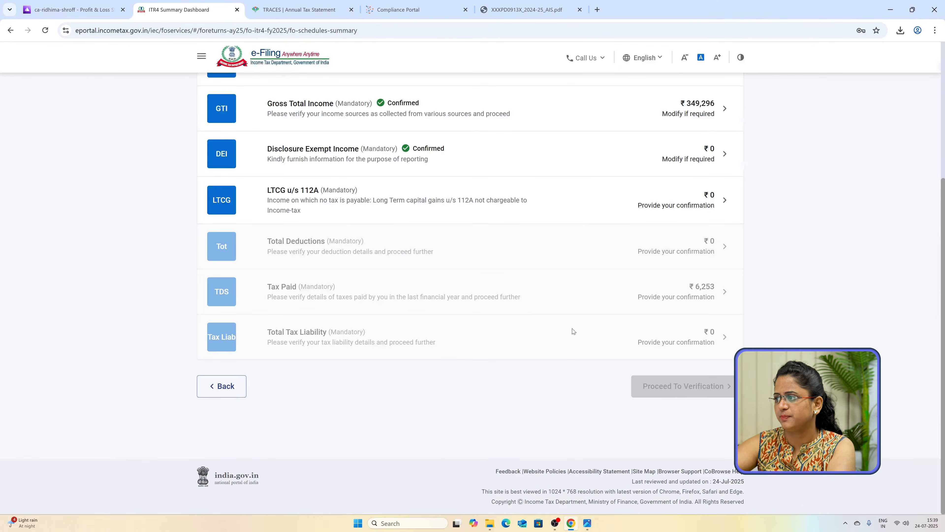
Confirm the LTCG u/s 112A schedule with its fields left blank, and review and confirm the Total Deductions schedule.
click(543, 206)
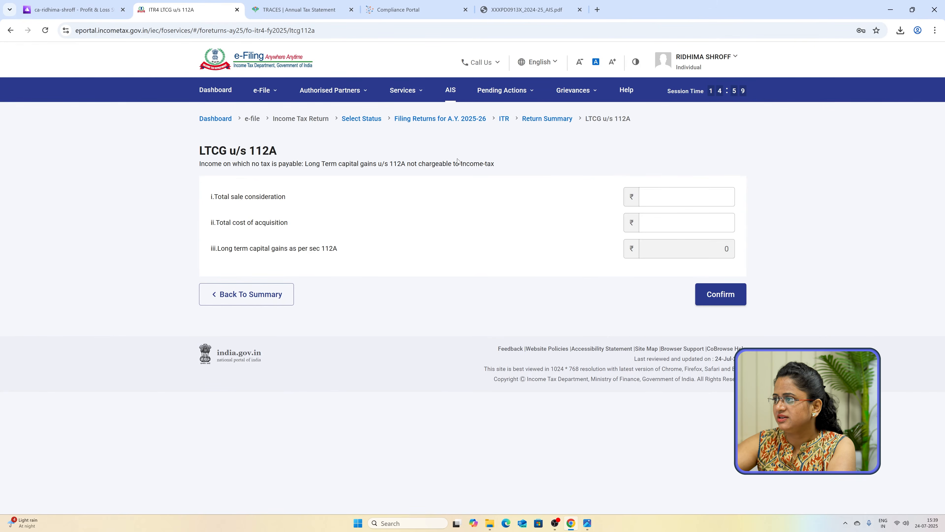
click(716, 297)
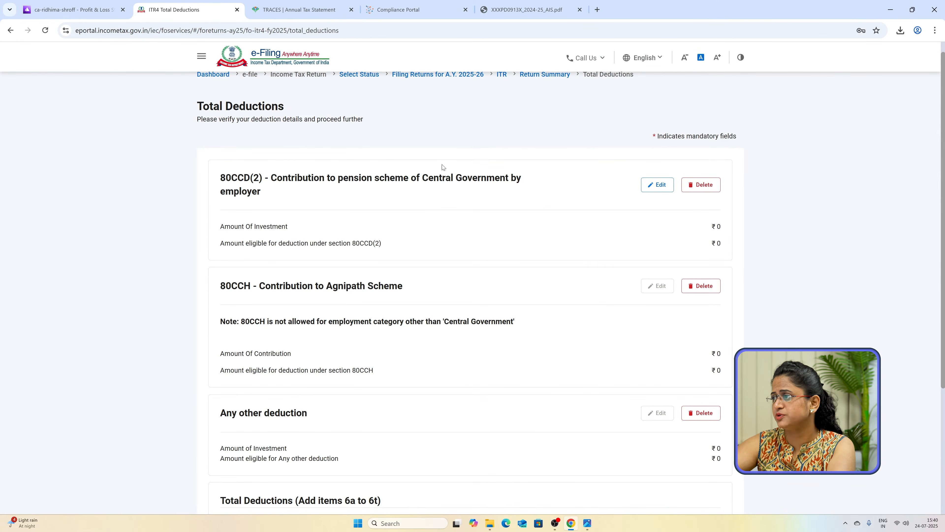
scroll(471, 187, down, 1)
scroll(470, 187, down, 5)
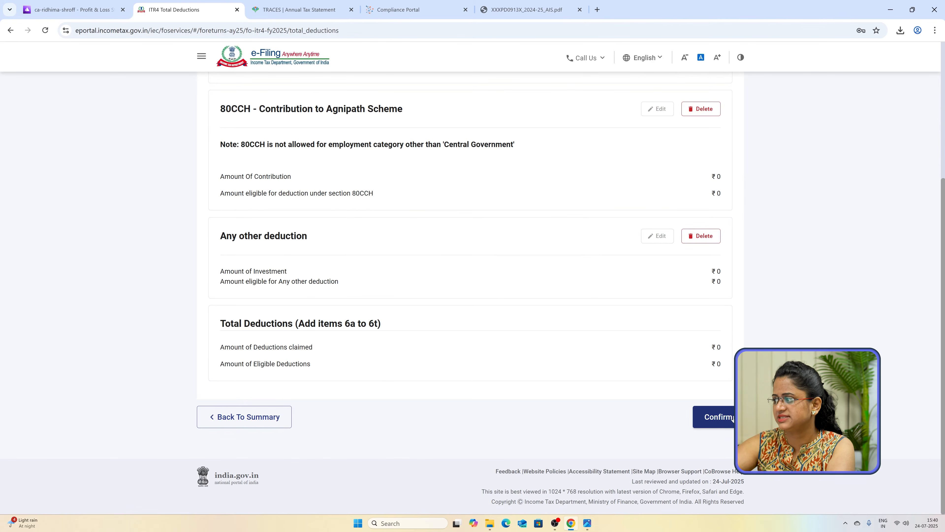
click(720, 413)
Open the Tax Paid schedule and review the Sch TDS1 salary and Sch TDS2(i) non-salary tax deduction details.
click(506, 283)
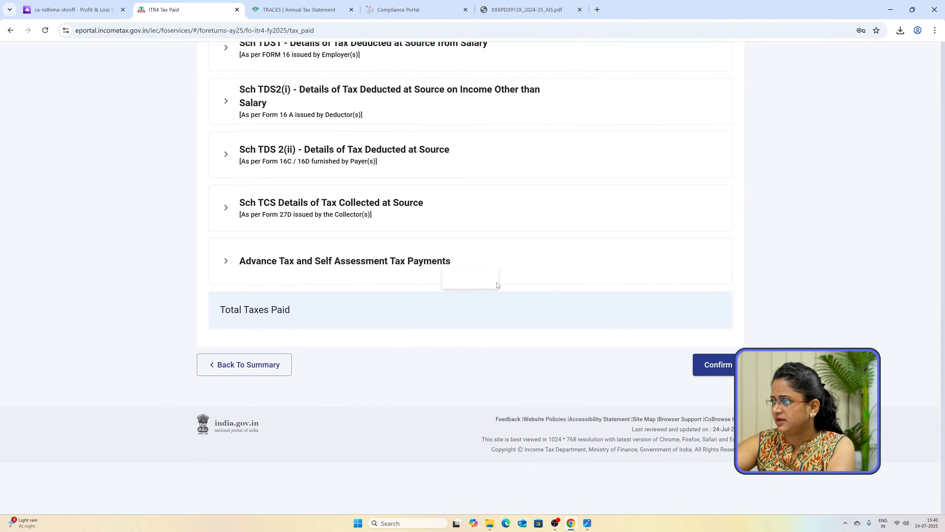
click(512, 188)
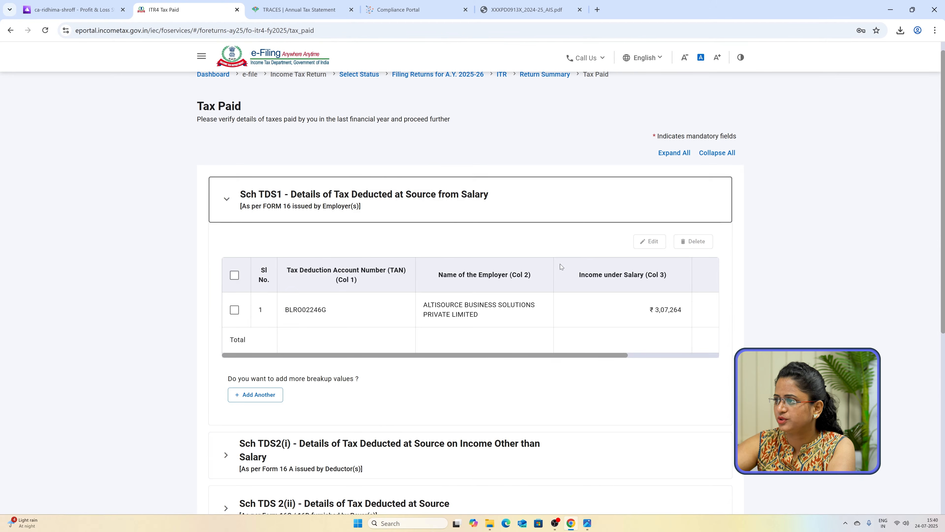
click(227, 199)
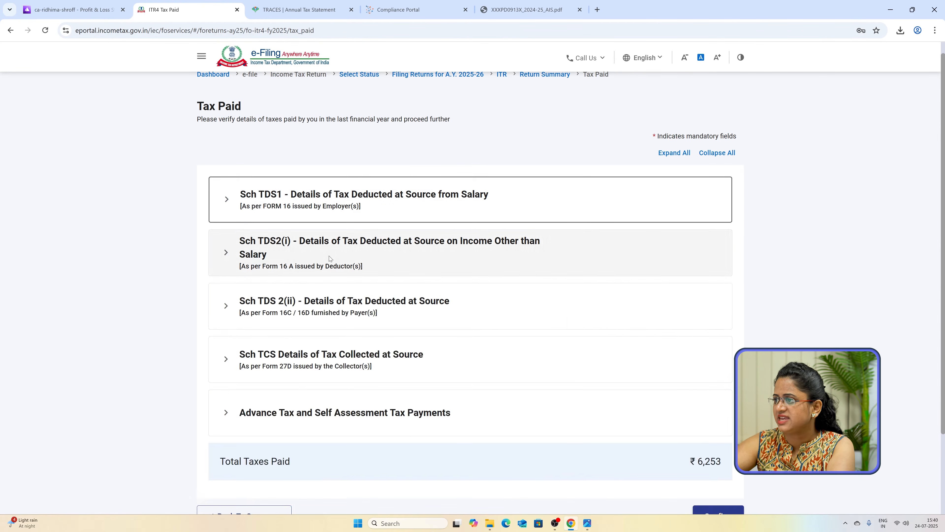
click(369, 260)
scroll(369, 260, down, 4)
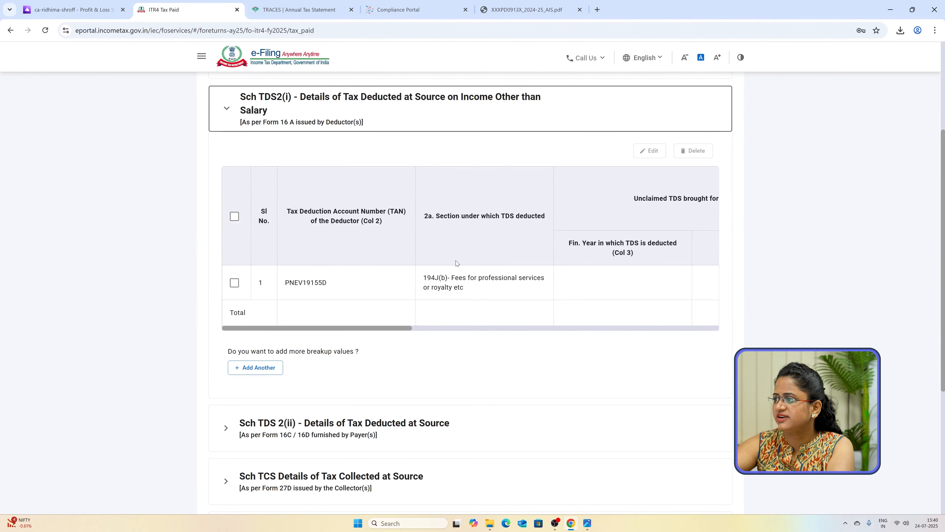
click(226, 108)
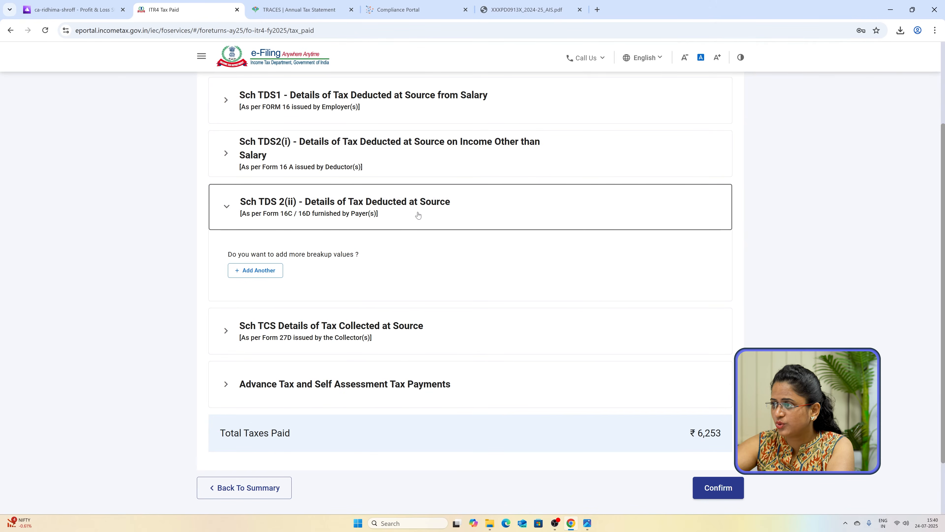
Check the Sch TDS 2(ii), Sch TCS, and Advance Tax and Self Assessment Tax Payments sections for entries.
click(213, 207)
click(233, 269)
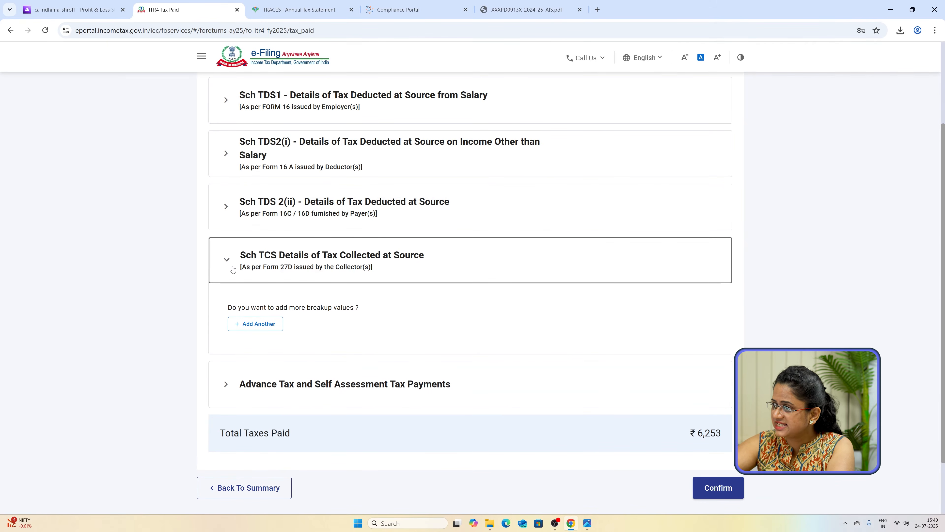
click(217, 265)
click(225, 312)
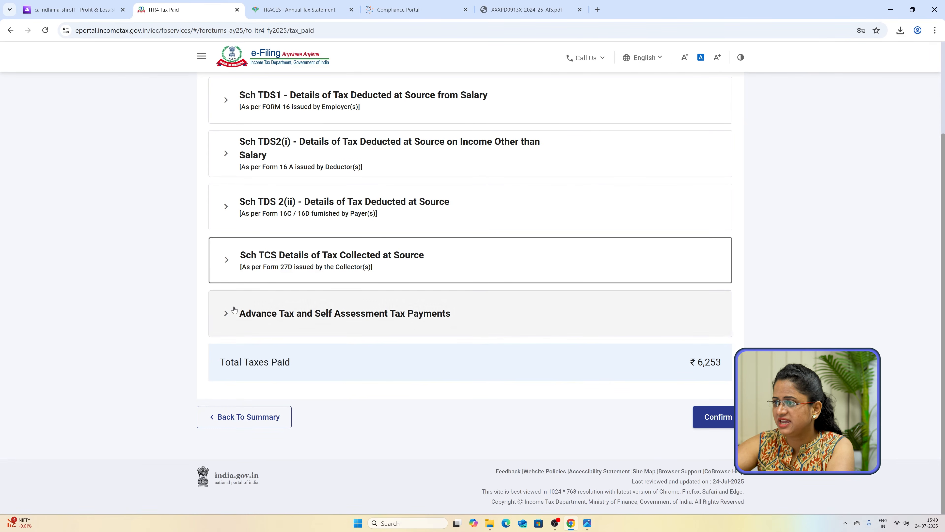
scroll(461, 345, down, 2)
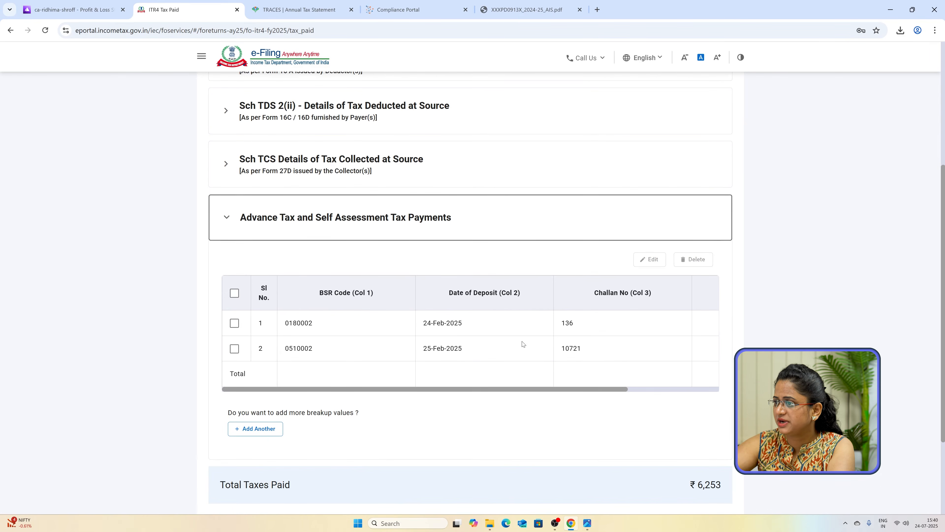
click(226, 217)
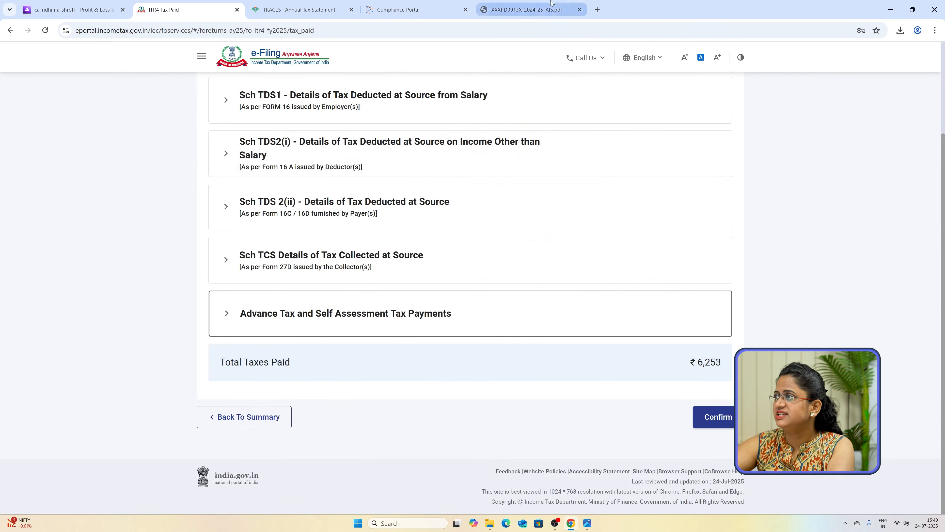
Compare the advance tax payments in Part B3 of the AIS PDF with those in the ITR-4 Tax Paid schedule.
click(526, 9)
scroll(460, 302, down, 5)
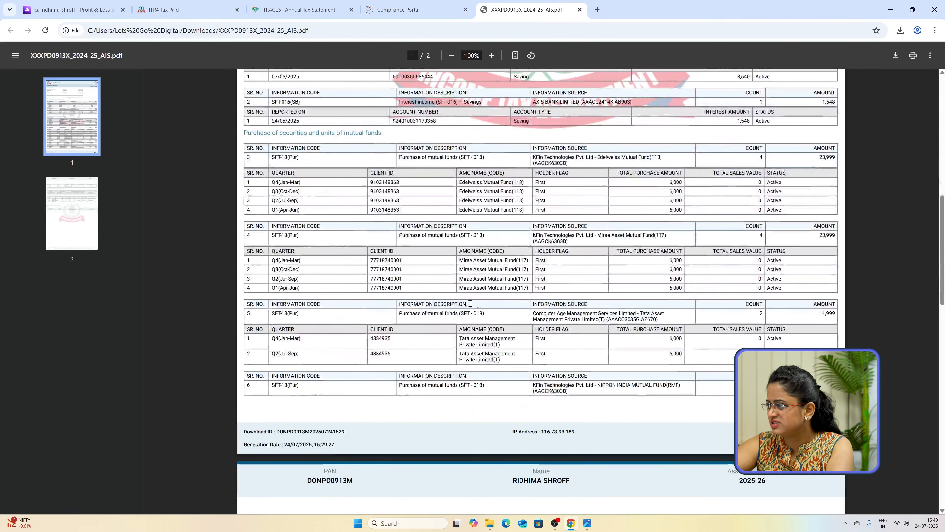
scroll(683, 323, down, 10)
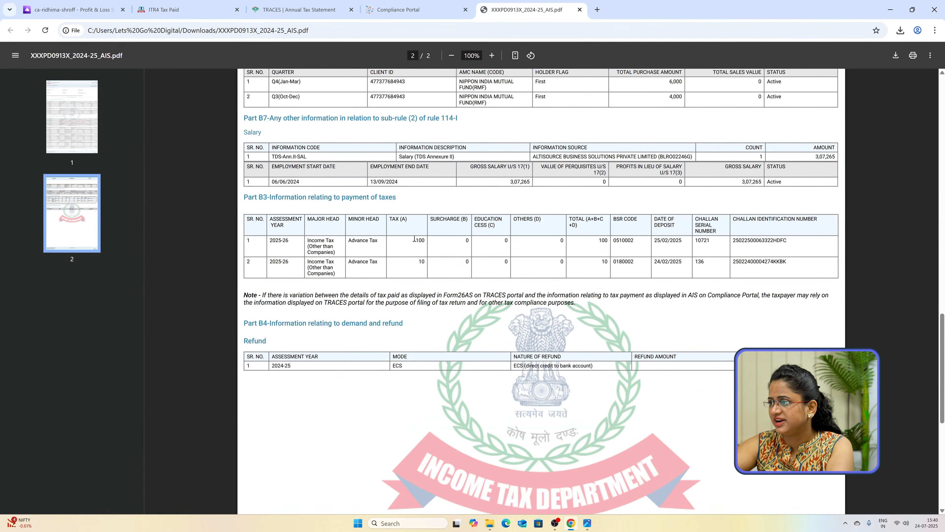
mouse_move(425, 240)
mouse_down()
mouse_move(426, 267)
mouse_move(431, 239)
mouse_up()
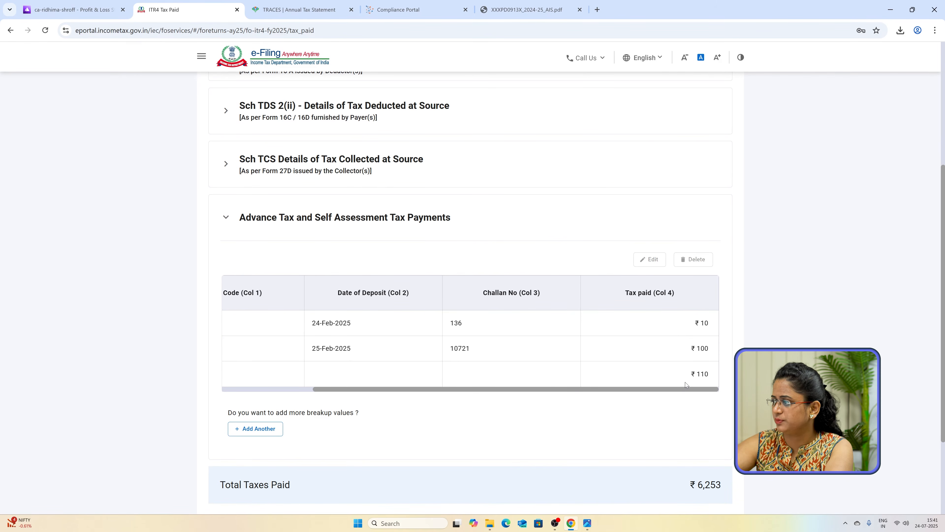
scroll(685, 382, down, 3)
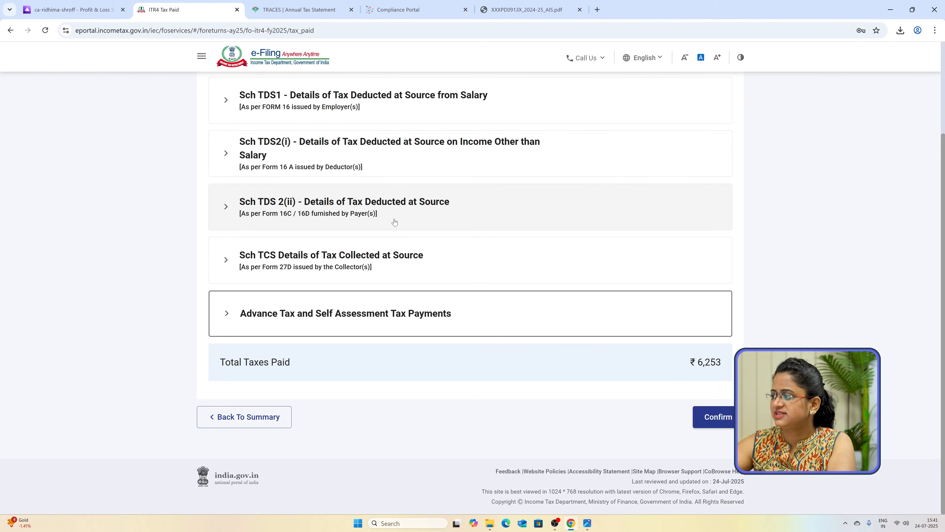
Confirm the Tax Paid schedule and open the Total Tax Liability schedule.
scroll(629, 360, up, 3)
scroll(727, 406, down, 3)
click(727, 408)
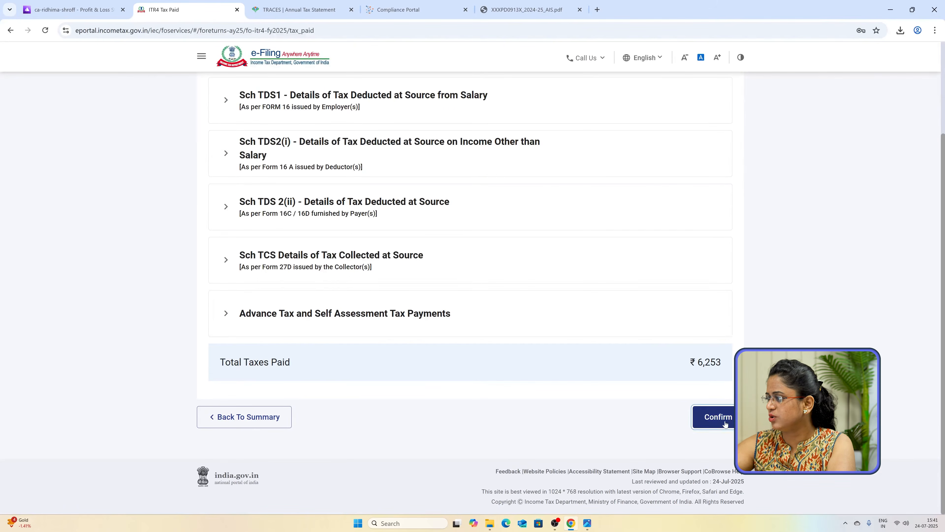
click(319, 415)
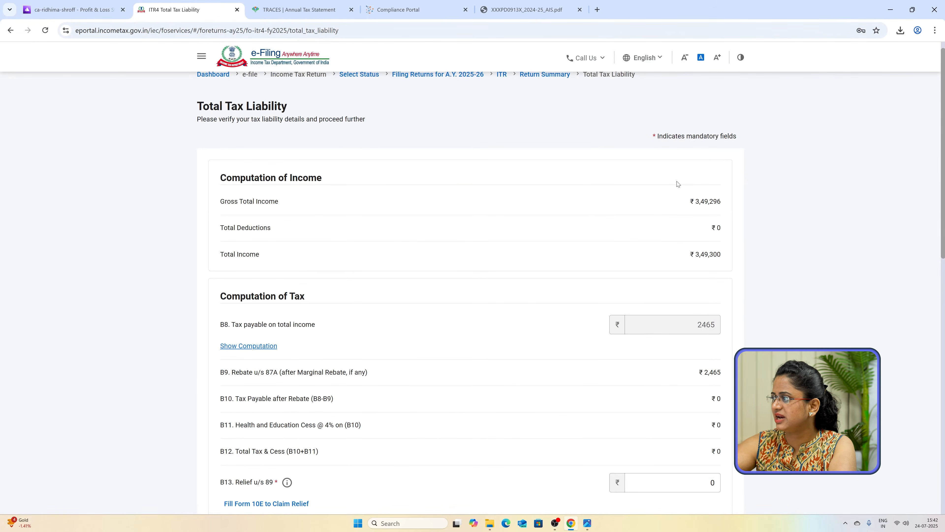
Review the income, tax, interest and fee computations in the Total Tax Liability schedule and confirm the schedule.
scroll(677, 188, down, 7)
scroll(676, 190, up, 2)
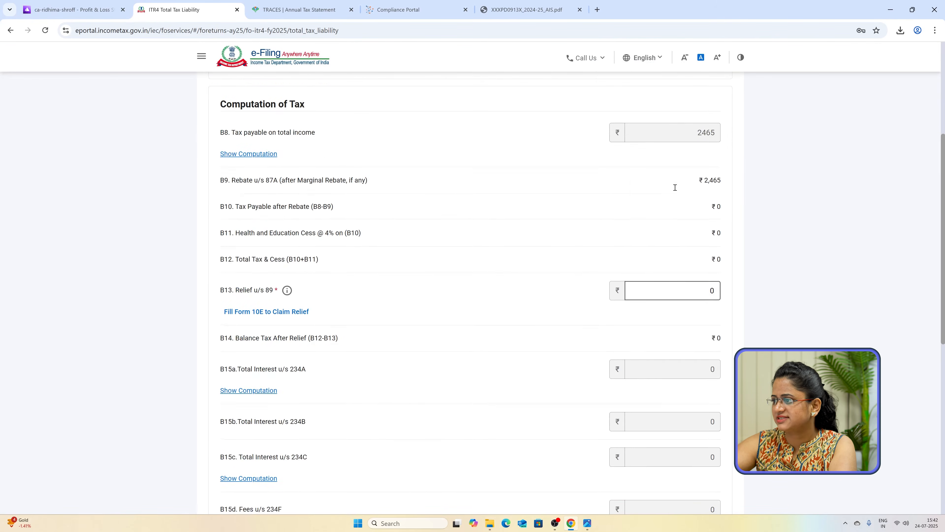
scroll(675, 188, down, 8)
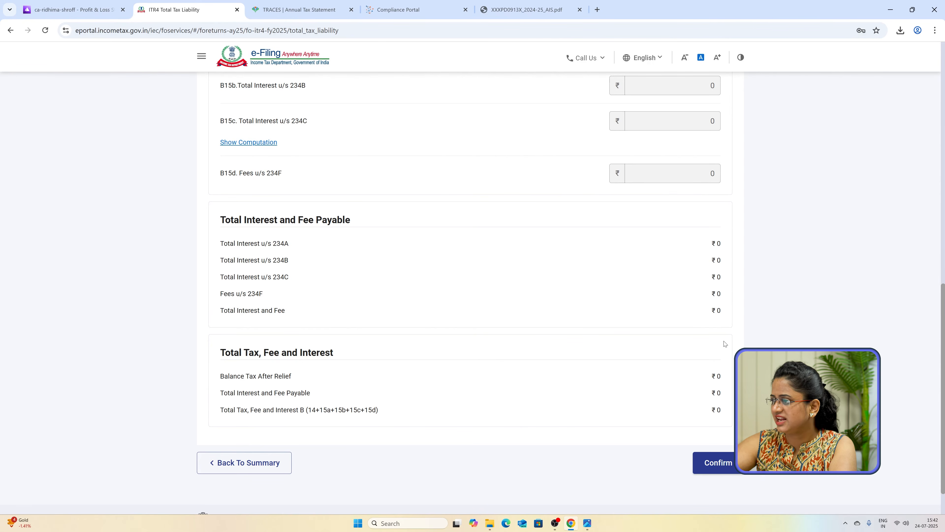
scroll(724, 344, down, 1)
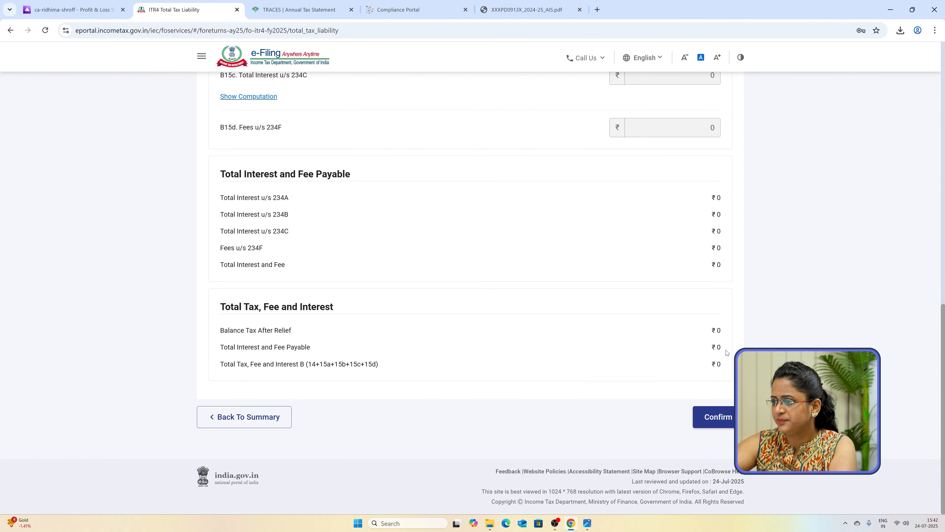
click(713, 418)
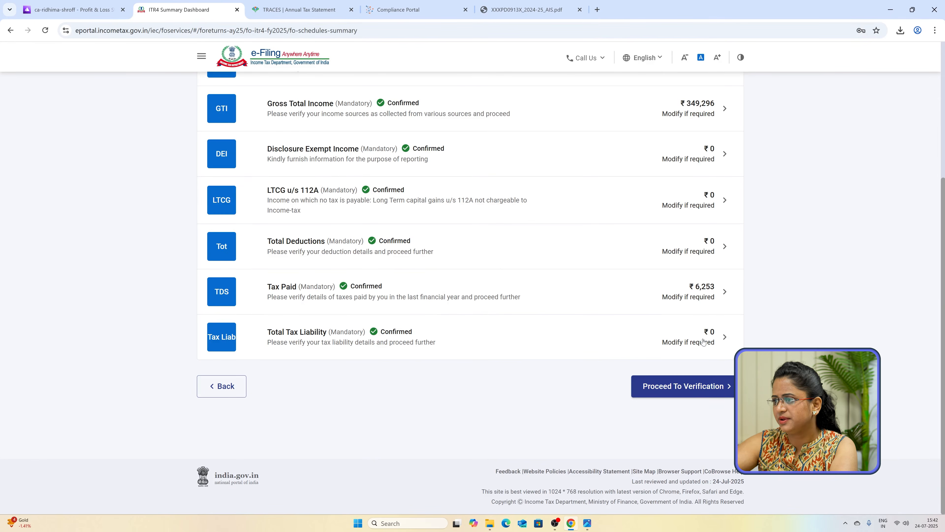
Proceed to verification and review the tax summary from gross total income through total tax paid and the refund.
click(712, 389)
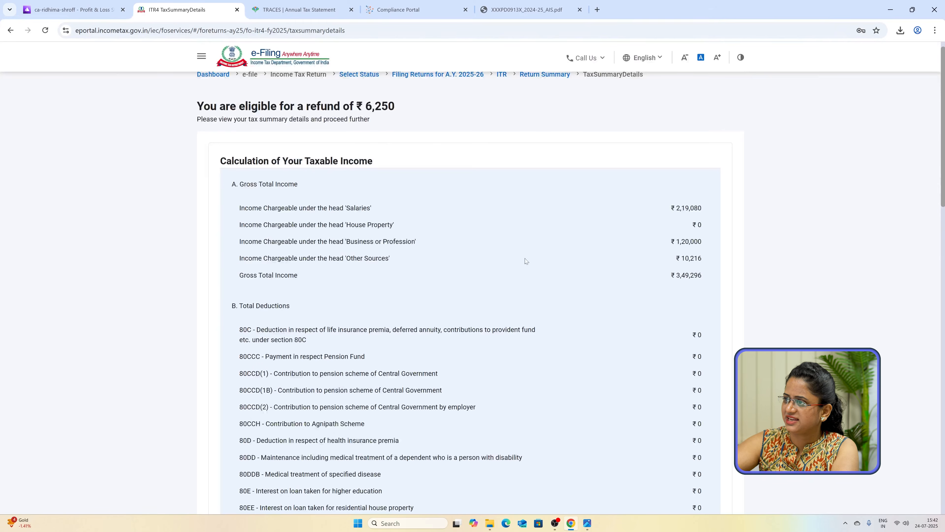
scroll(355, 185, down, 17)
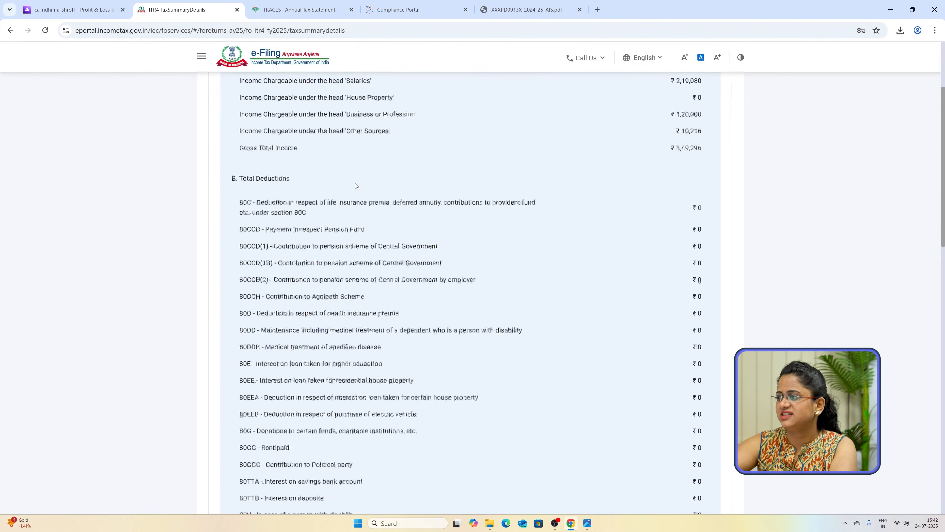
scroll(358, 190, down, 6)
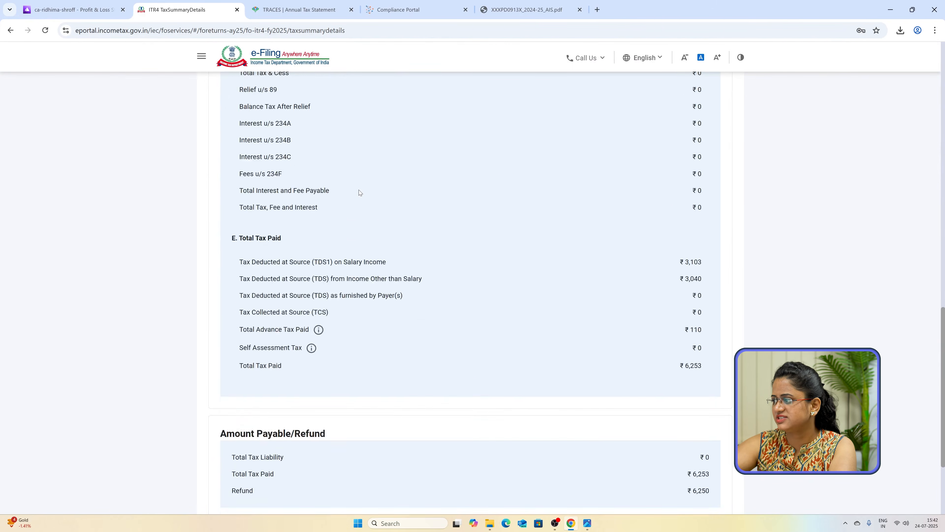
scroll(656, 371, down, 1)
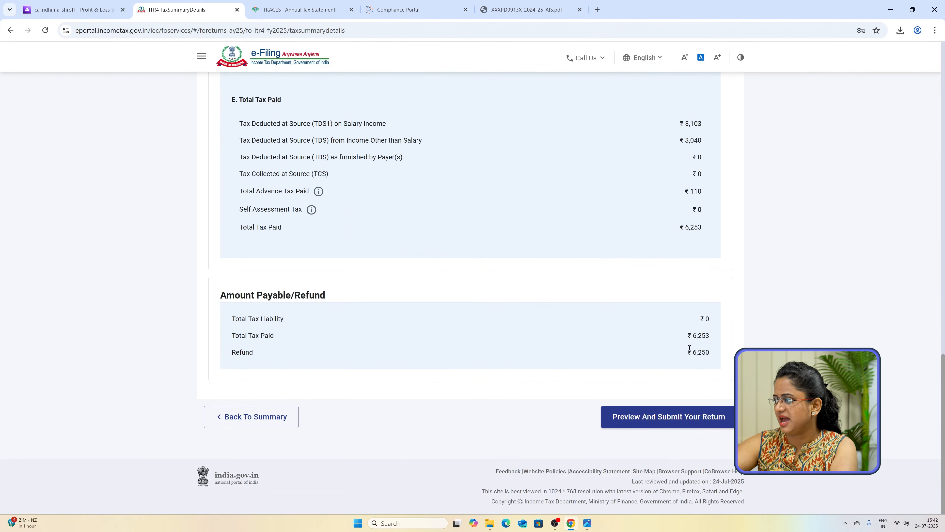
Continue to previewing and submitting the return, and accept the self-capacity declaration with Pune as the place.
click(675, 418)
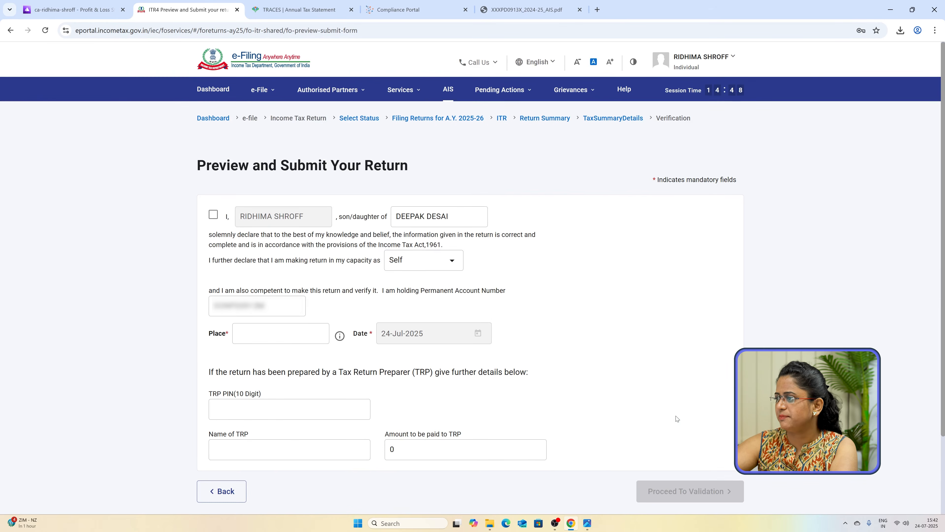
click(213, 215)
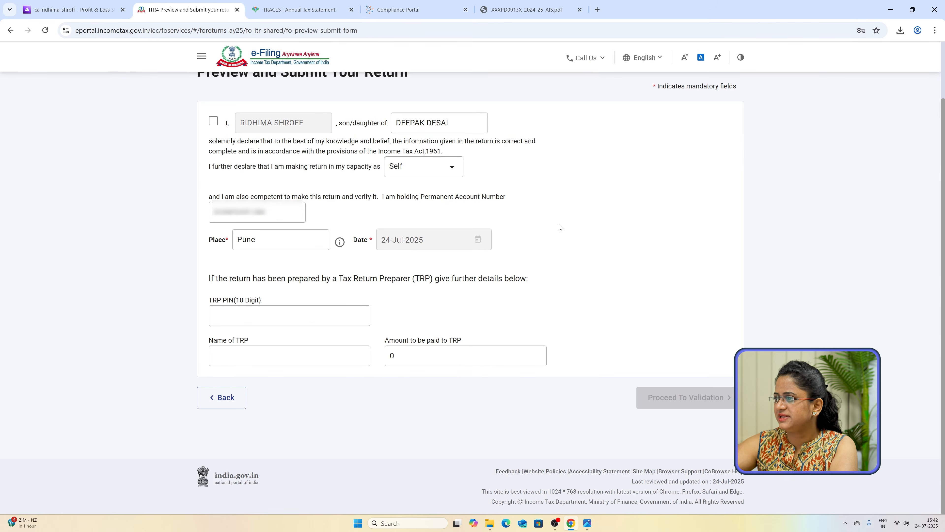
click(215, 121)
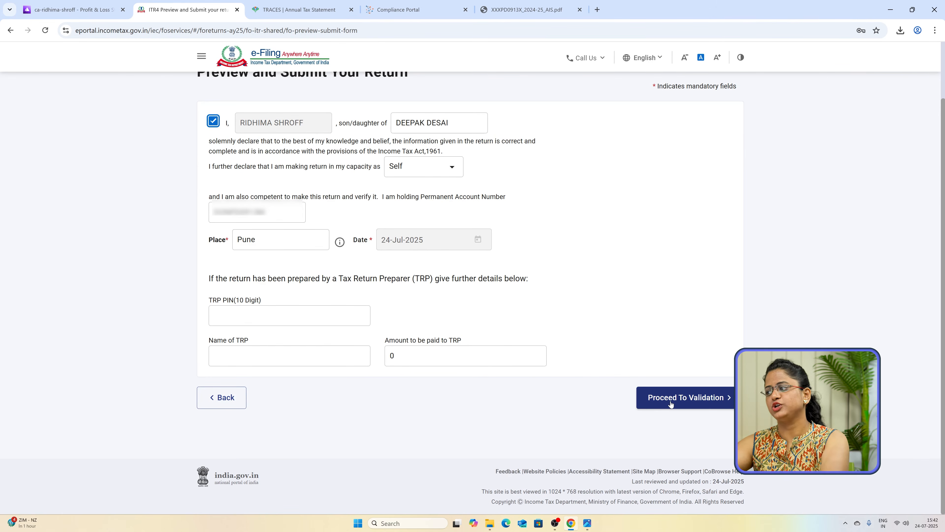